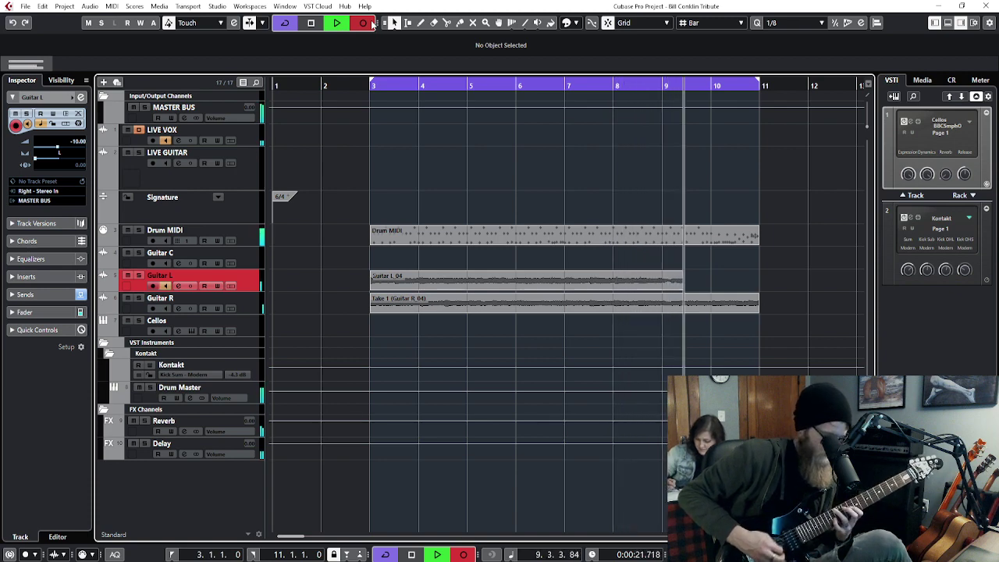
- Stop and delete the incomplete Guitar L take, and record a new full take on that track from bar 3 to bar 11
key(space)
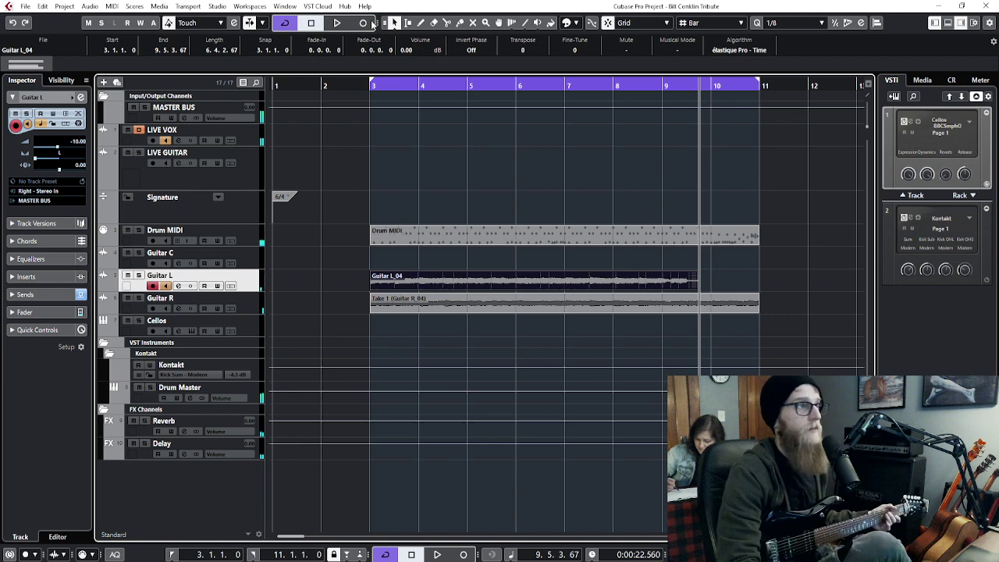
key(Delete)
drag(372, 97, 369, 23)
key(space)
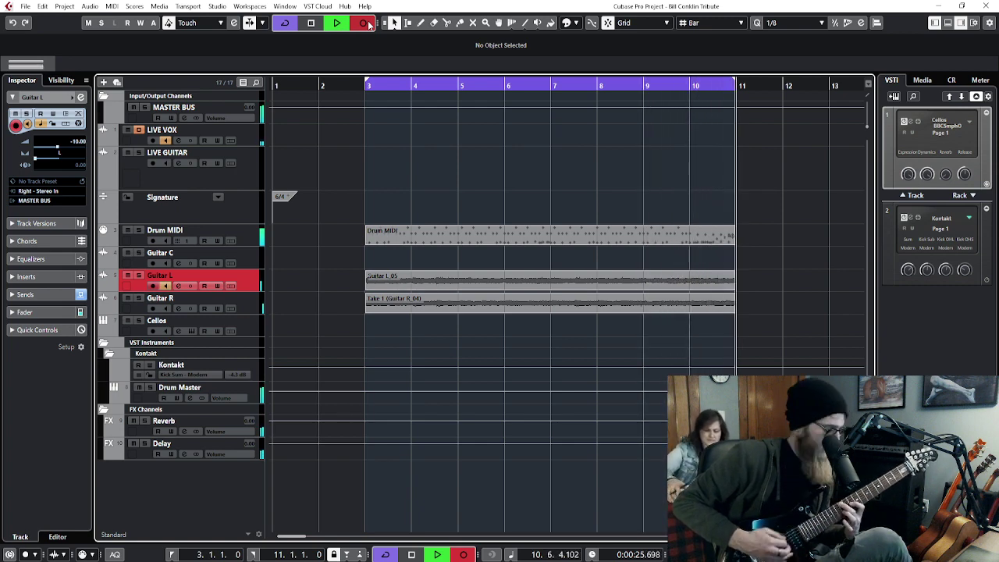
click(367, 24)
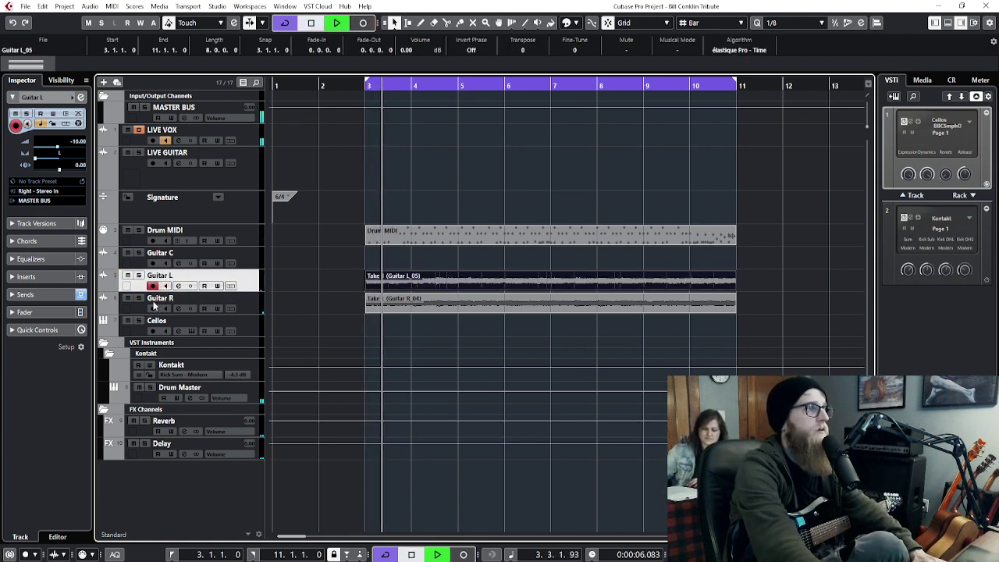
- Audition the Guitar L and Guitar R takes together in solo, and clear both solos
key(space)
key(s)
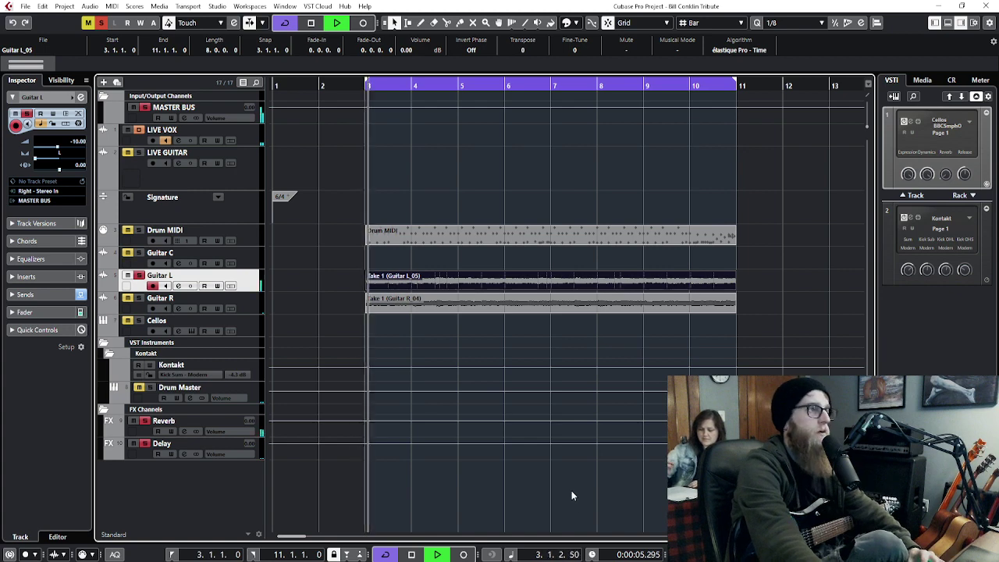
click(139, 298)
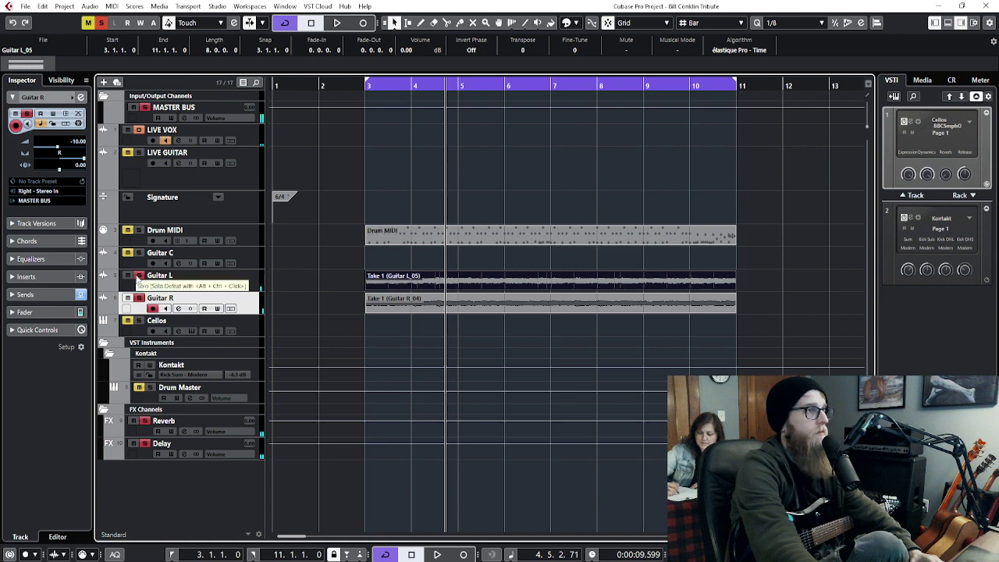
click(139, 299)
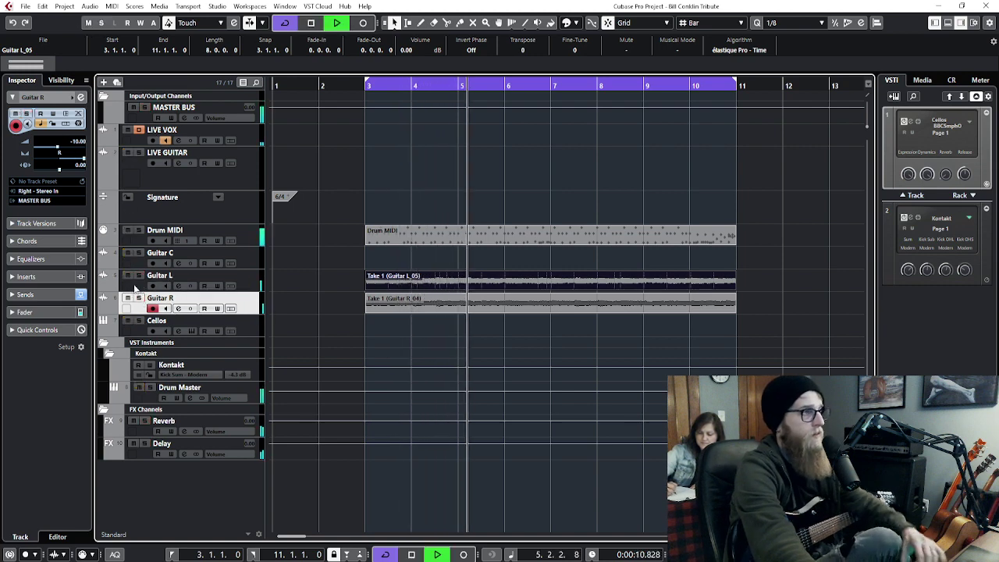
- Set the volume of both the Guitar L and Guitar R tracks to -5.00
key(Up)
key(Up)
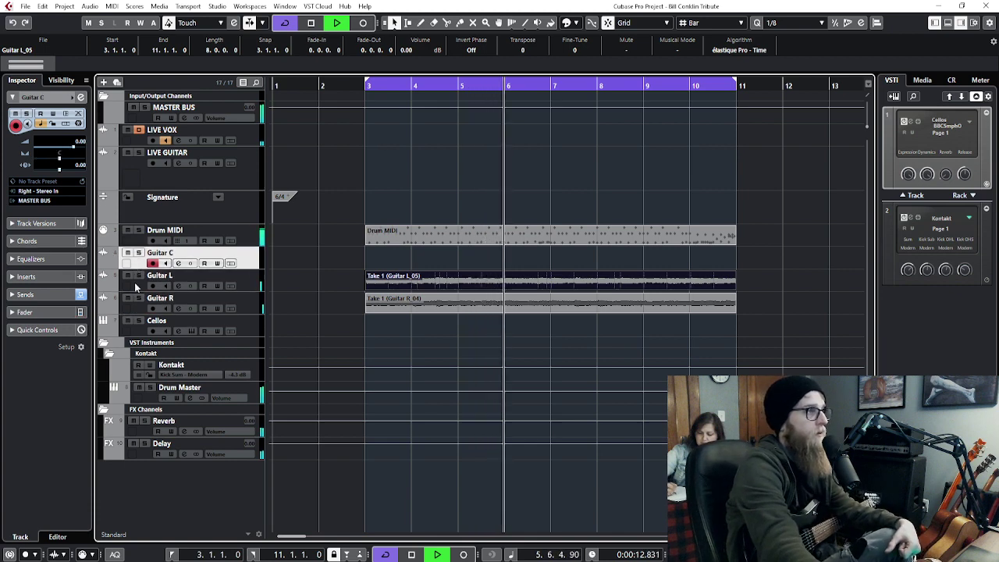
click(135, 287)
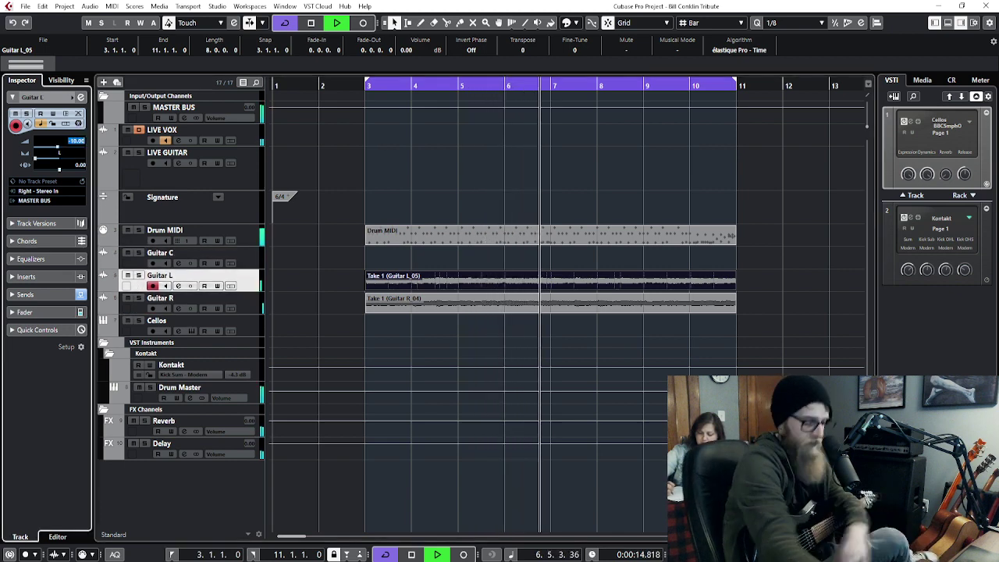
scroll(86, 143, up, 5)
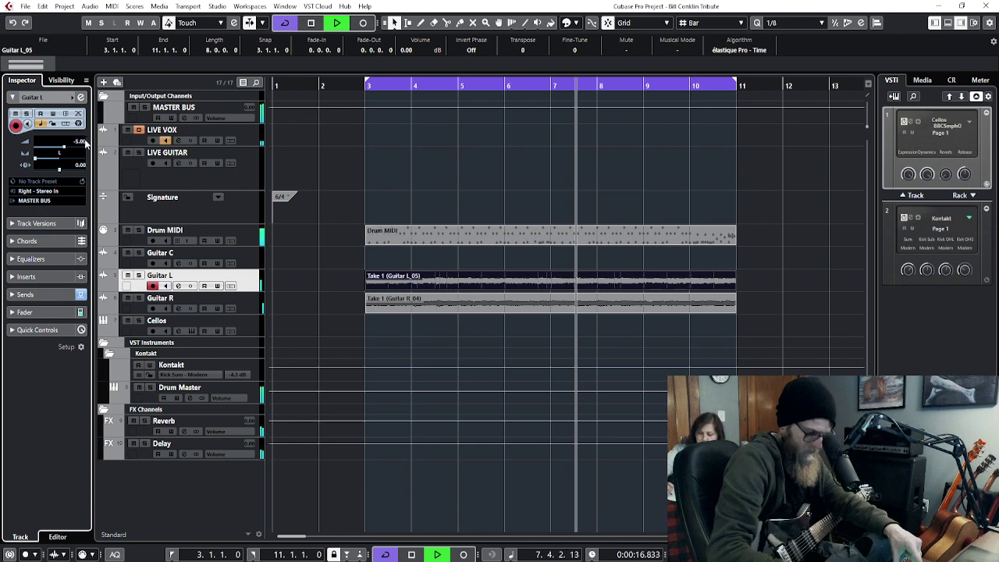
click(134, 310)
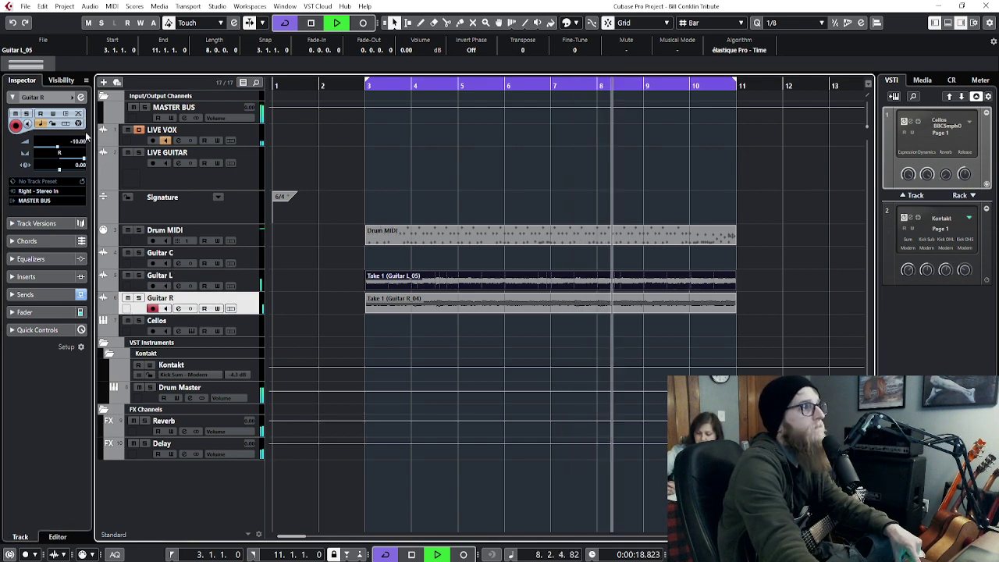
double_click(78, 141)
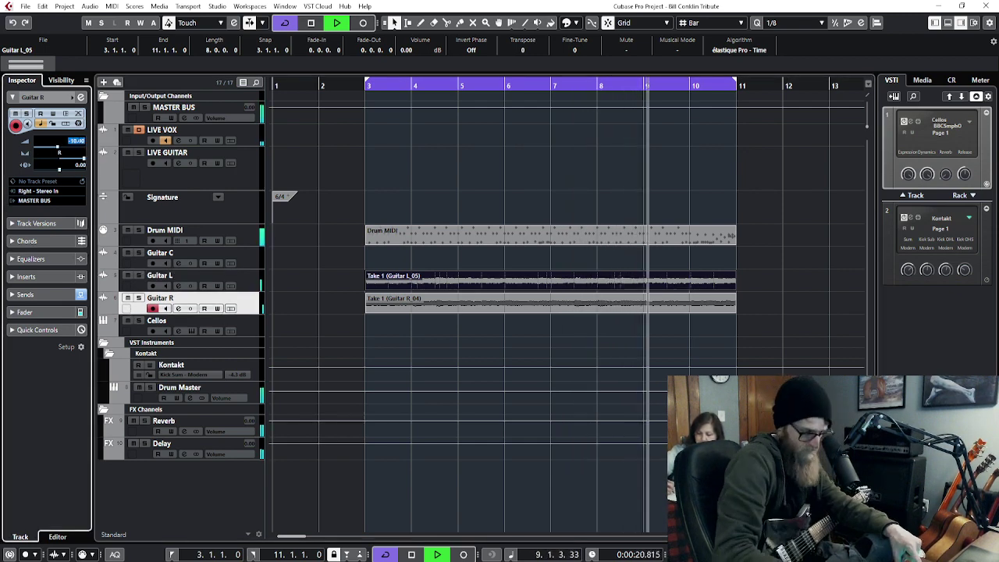
text(-5)
key(Return)
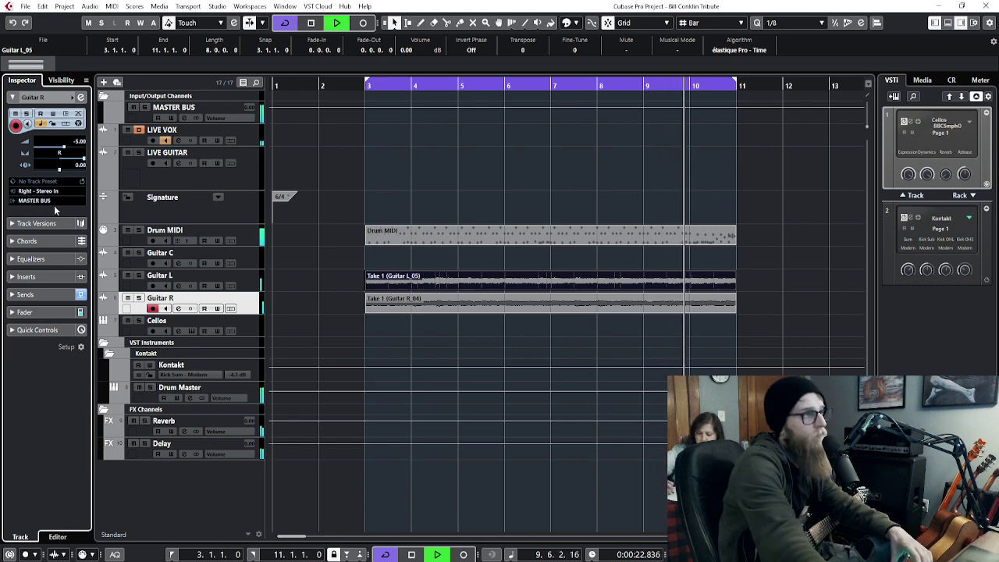
- Select the Guitar C track with input monitoring on, and play the looped section to work out its guitar part
click(159, 266)
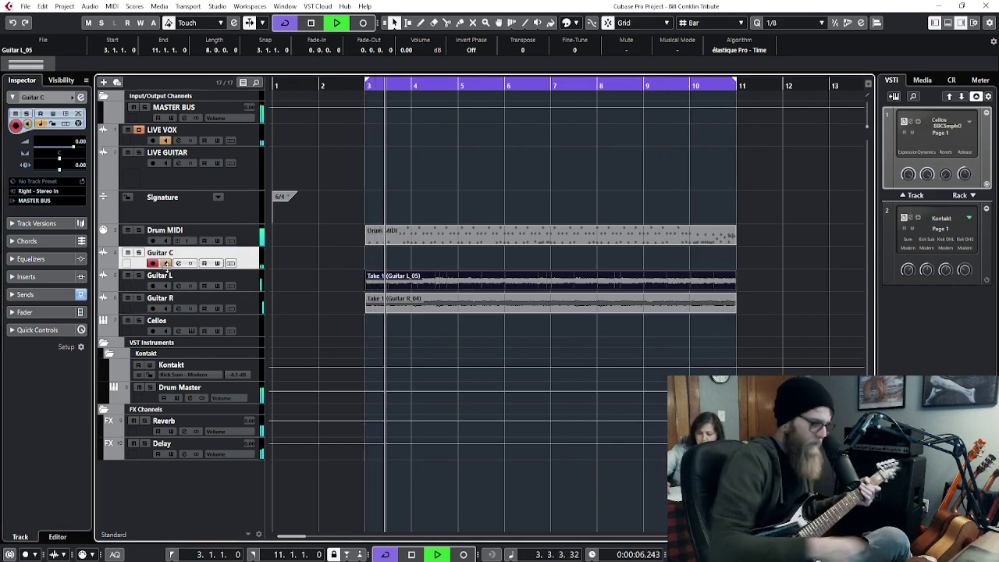
key(space)
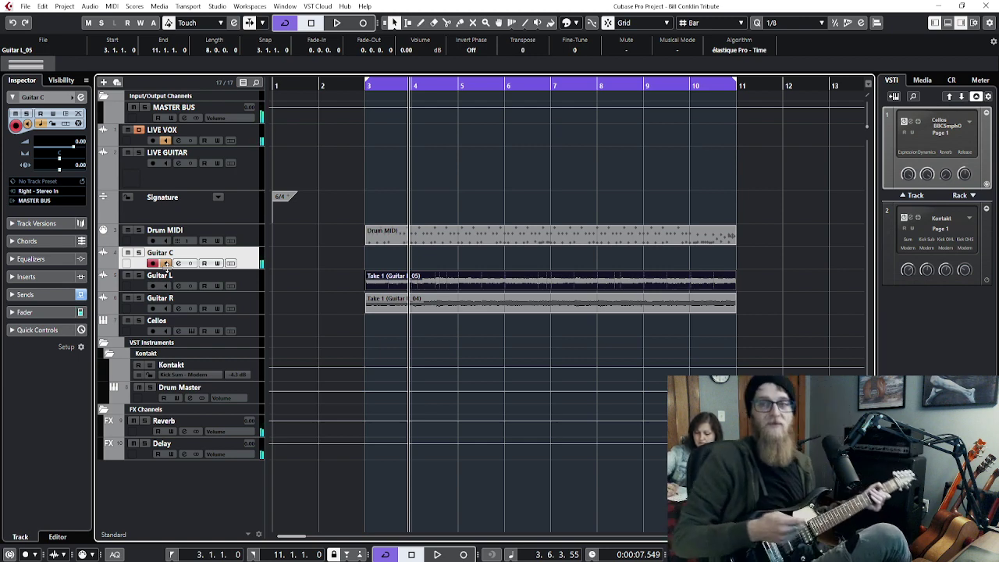
key(space)
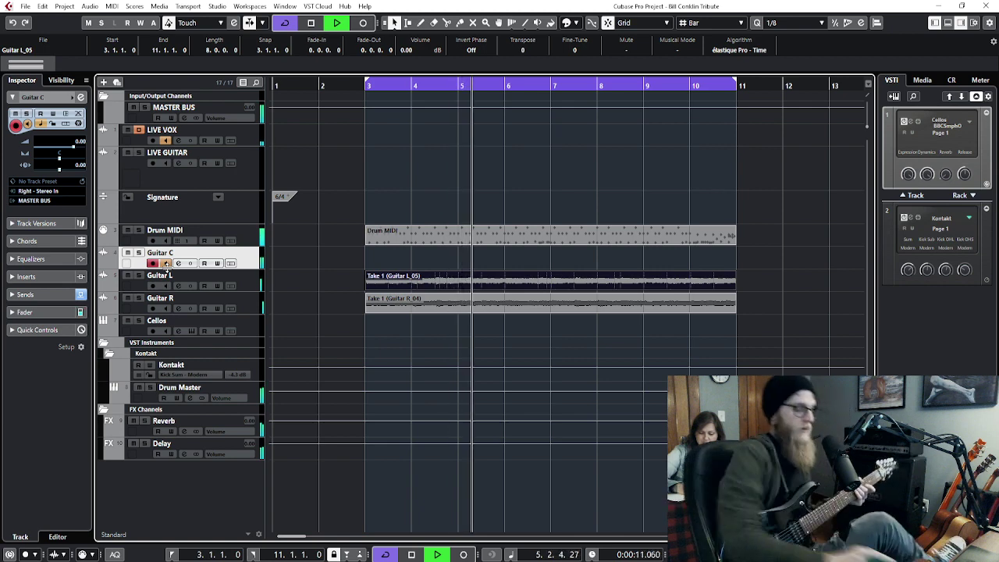
key(space)
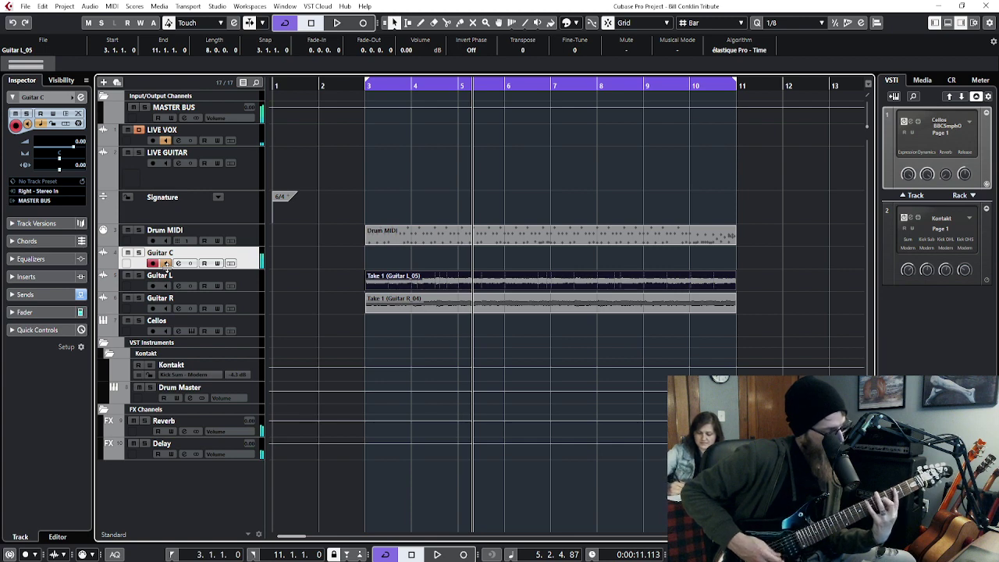
key(space)
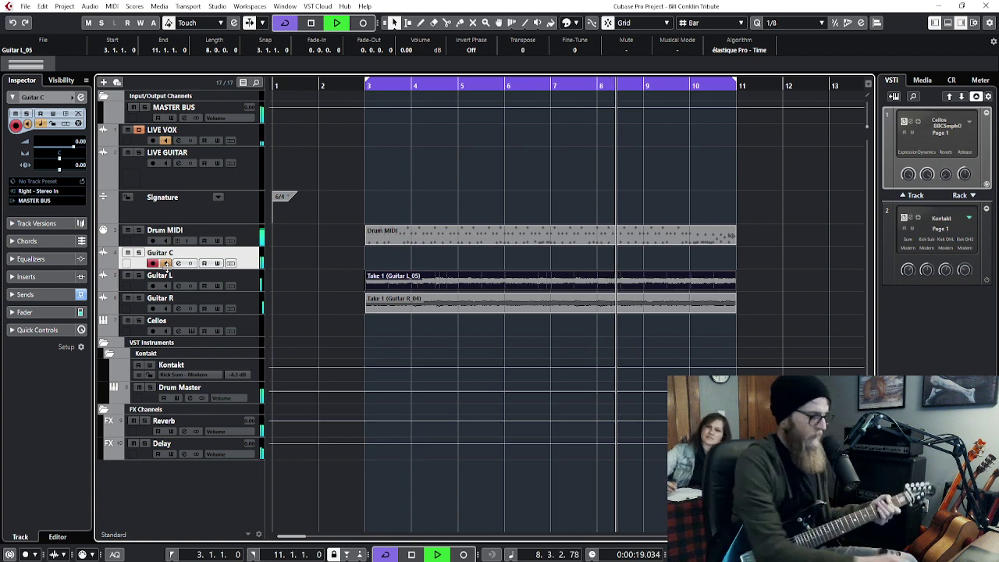
key(space)
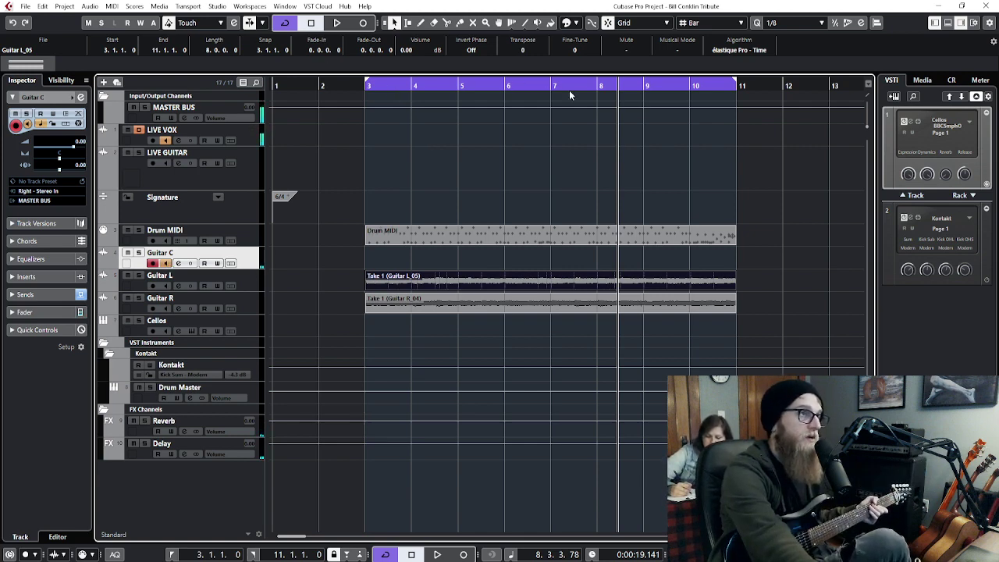
- Play back the looped bars 3 to 11 repeatedly to rehearse the monitored Guitar C part against the backing tracks
click(671, 86)
key(space)
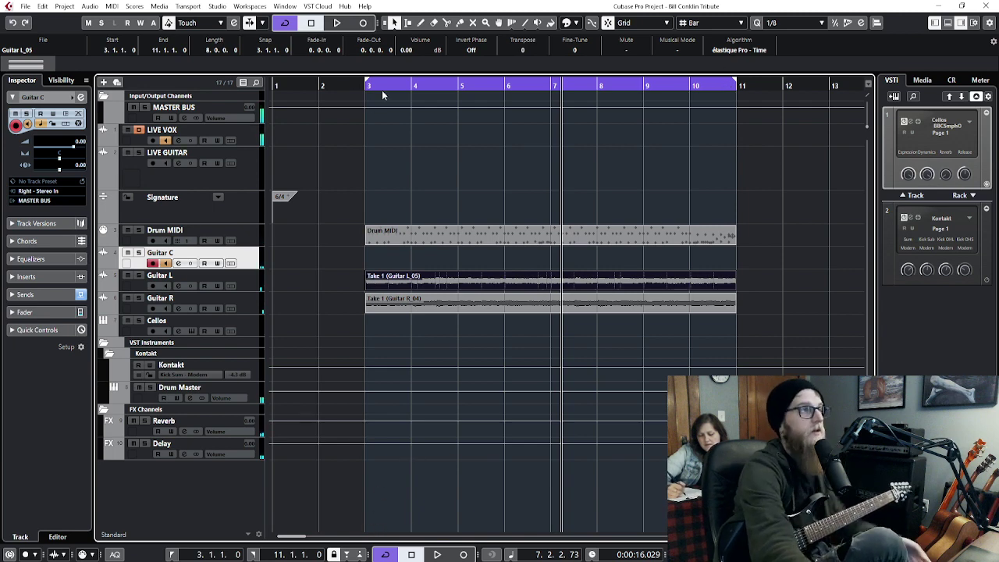
key(space)
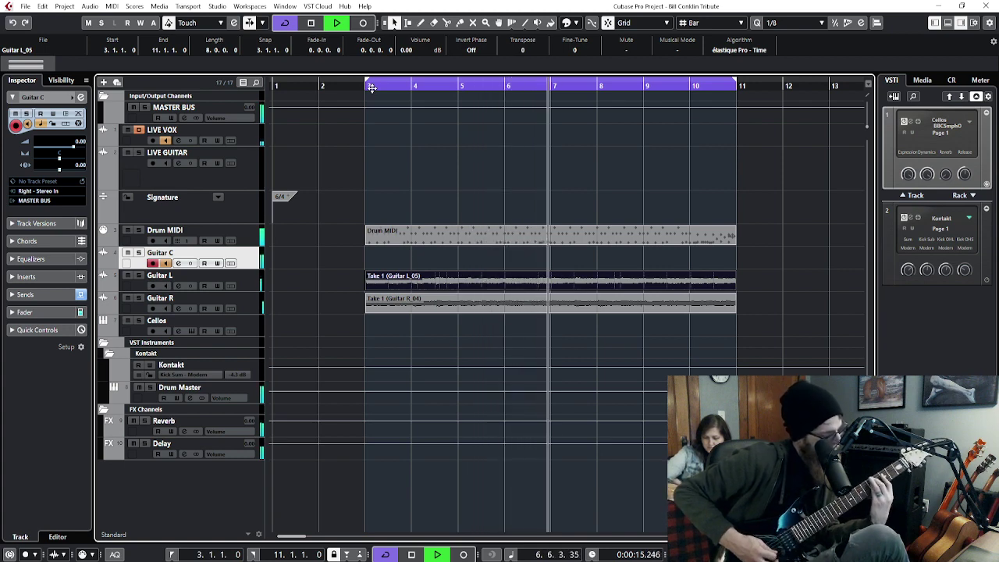
key(space)
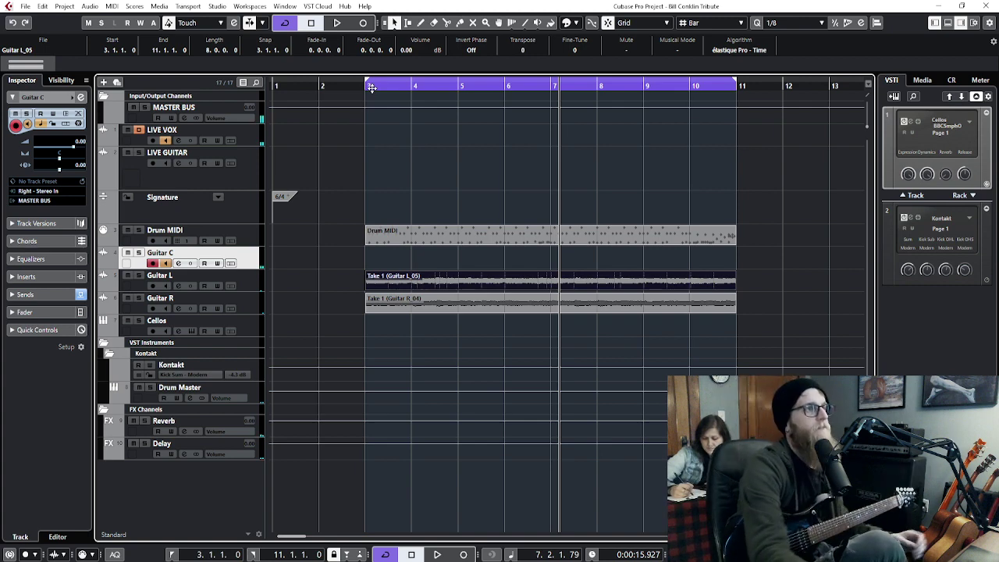
key(space)
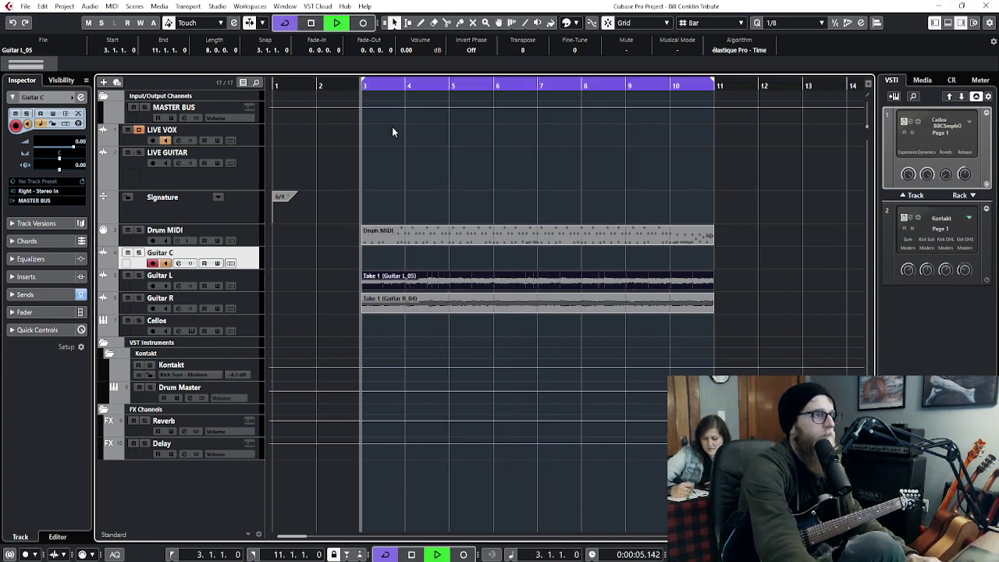
key(space)
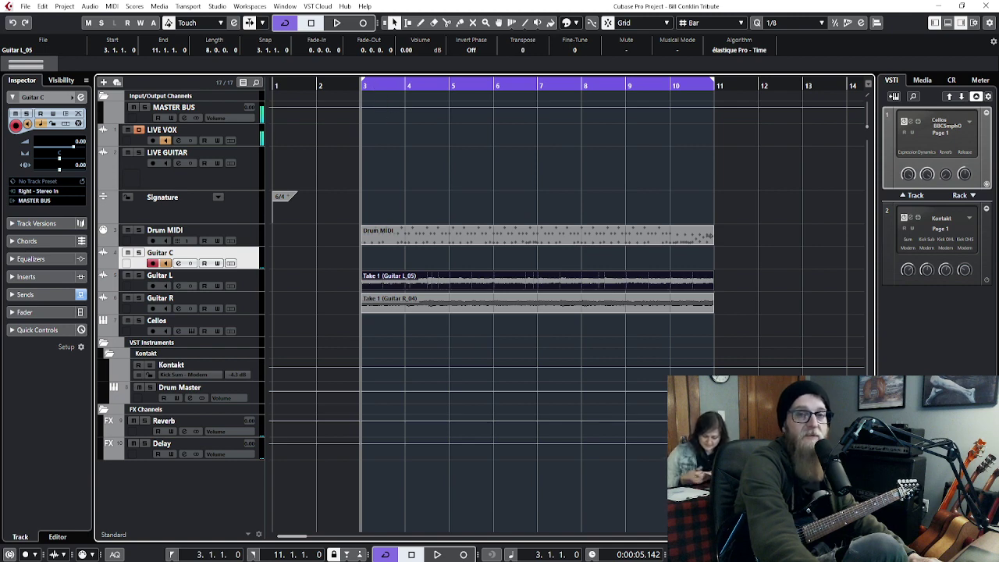
key(space)
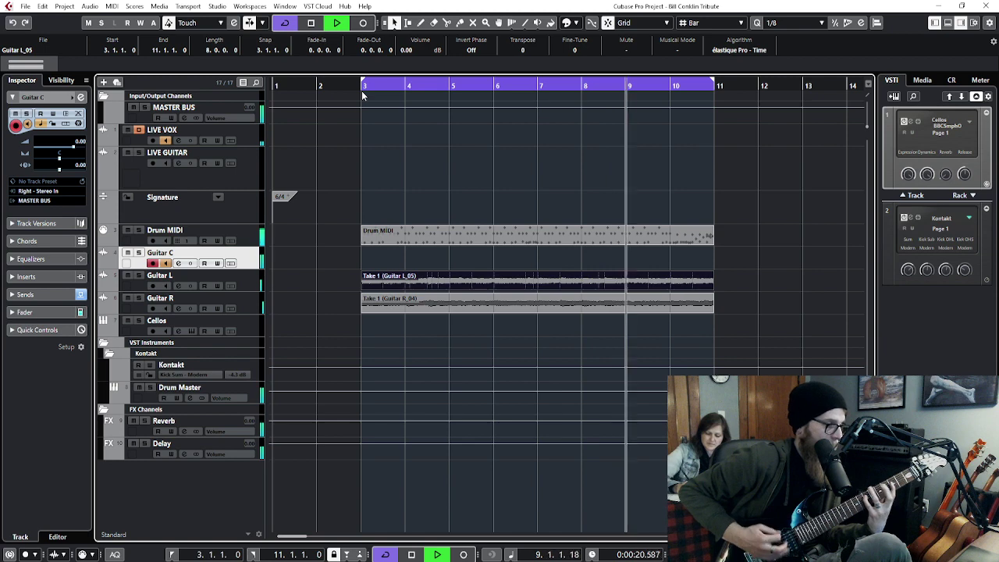
key(space)
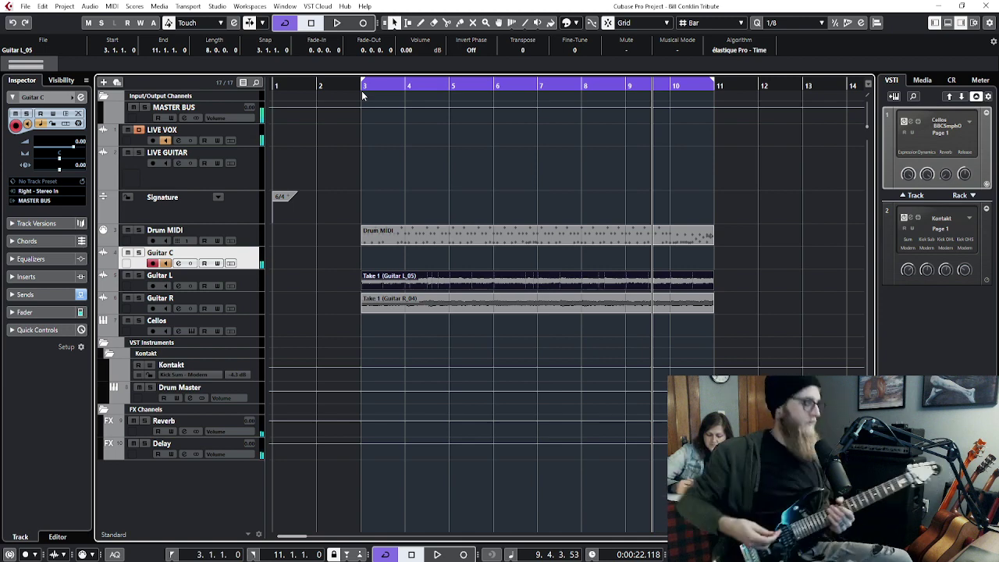
key(space)
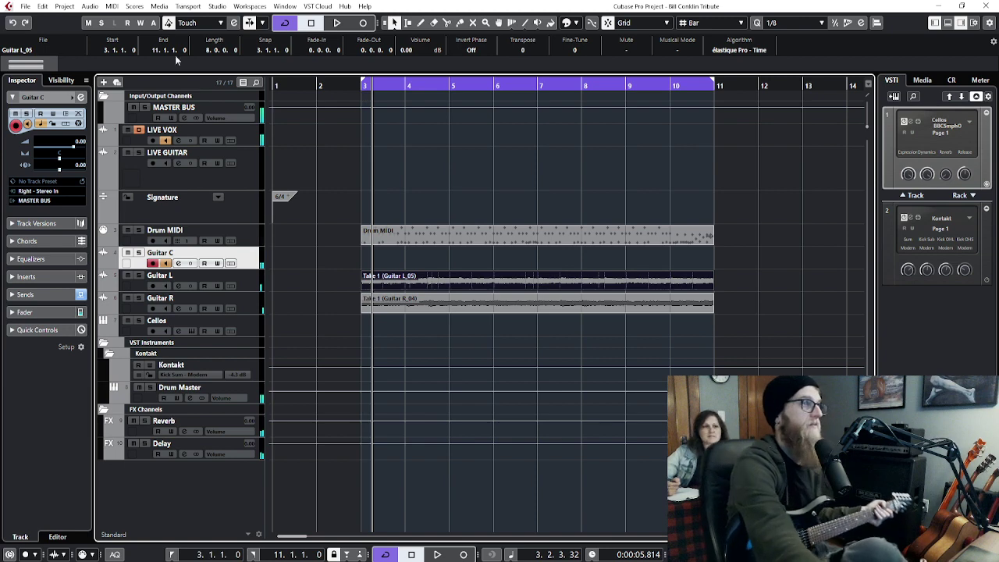
- Try to record a Guitar C take from bar 3, and delete the partial recording
click(360, 84)
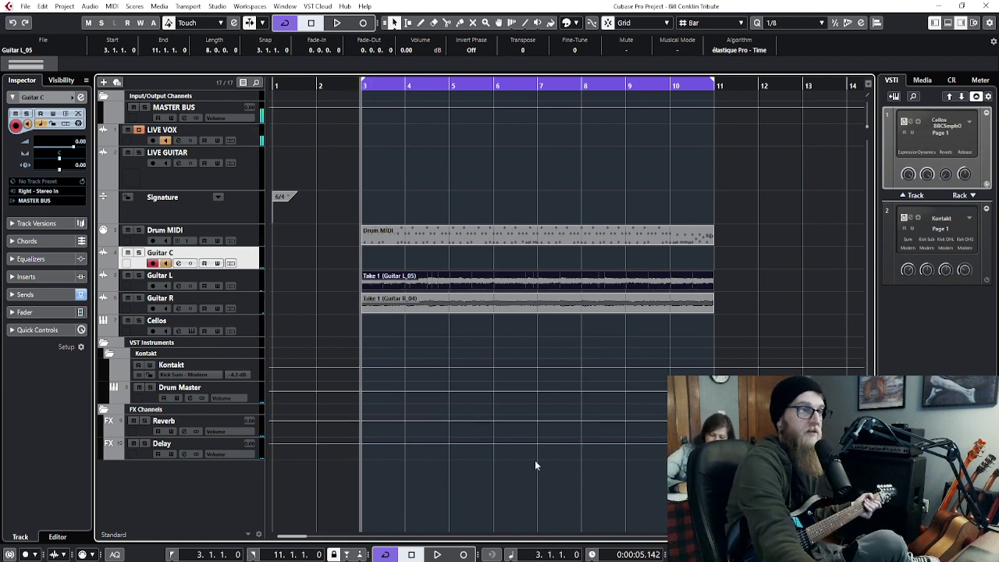
key(space)
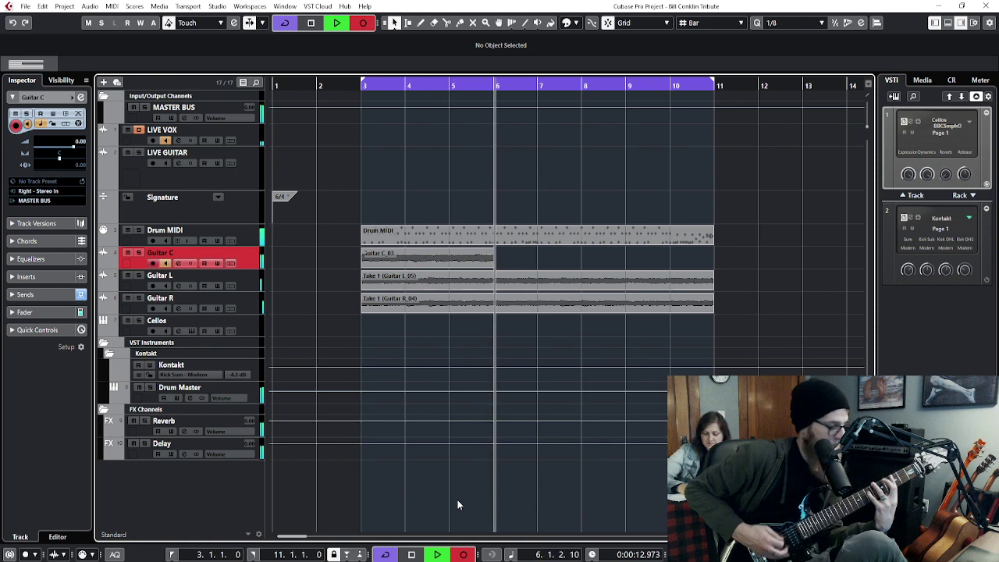
key(space)
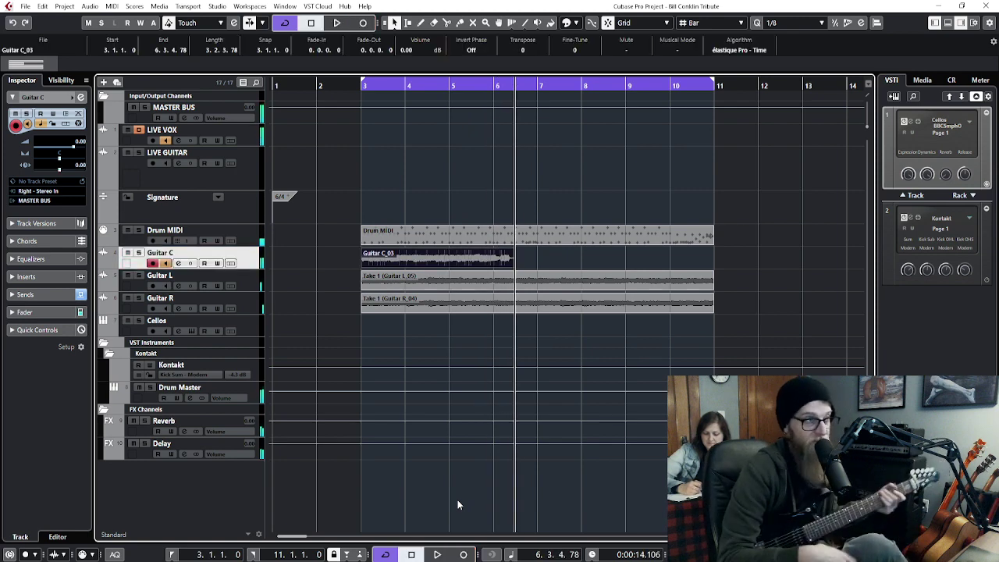
key(Delete)
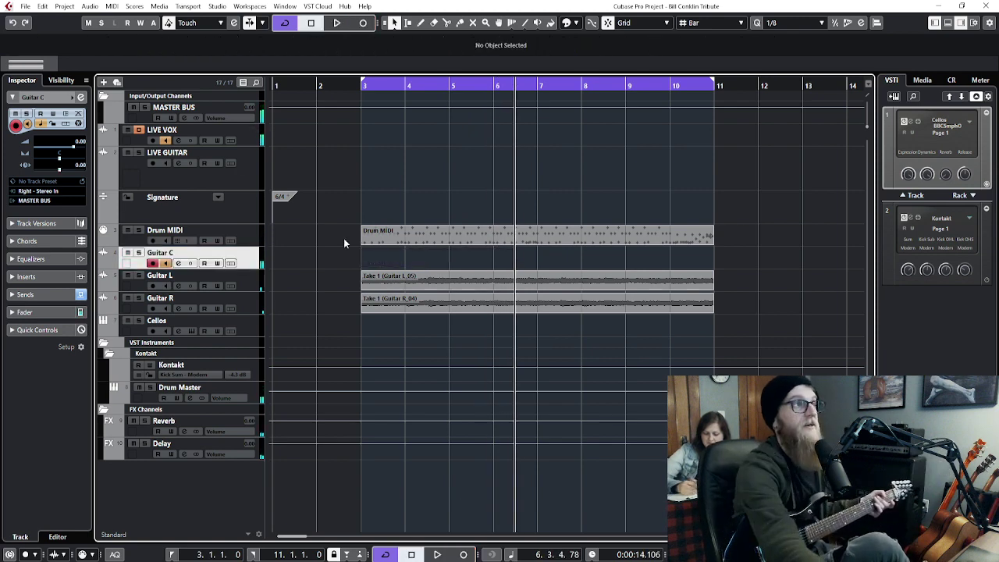
- Make another recording attempt on Guitar C from the start of the loop, and discard the partial take
click(363, 85)
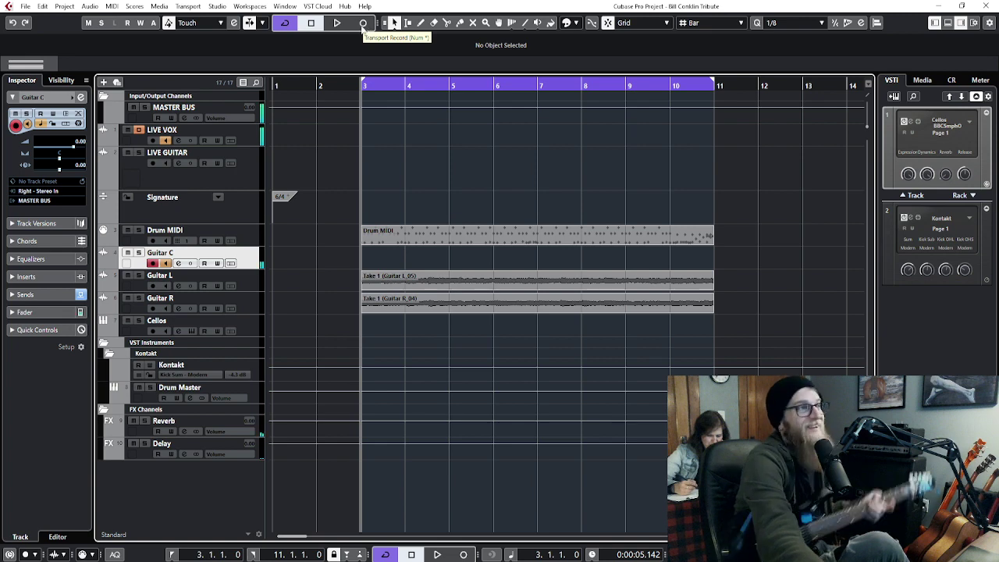
key(space)
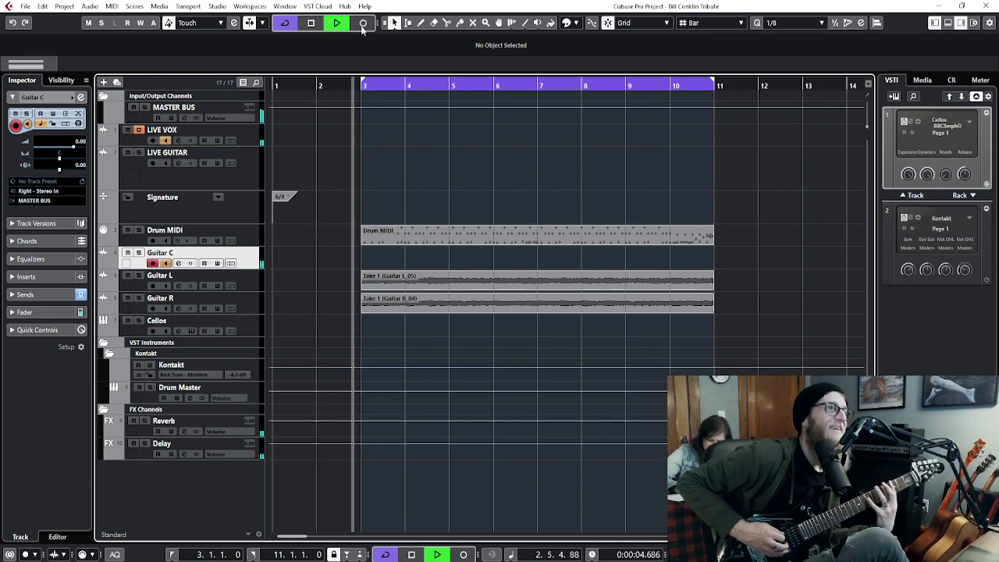
click(363, 24)
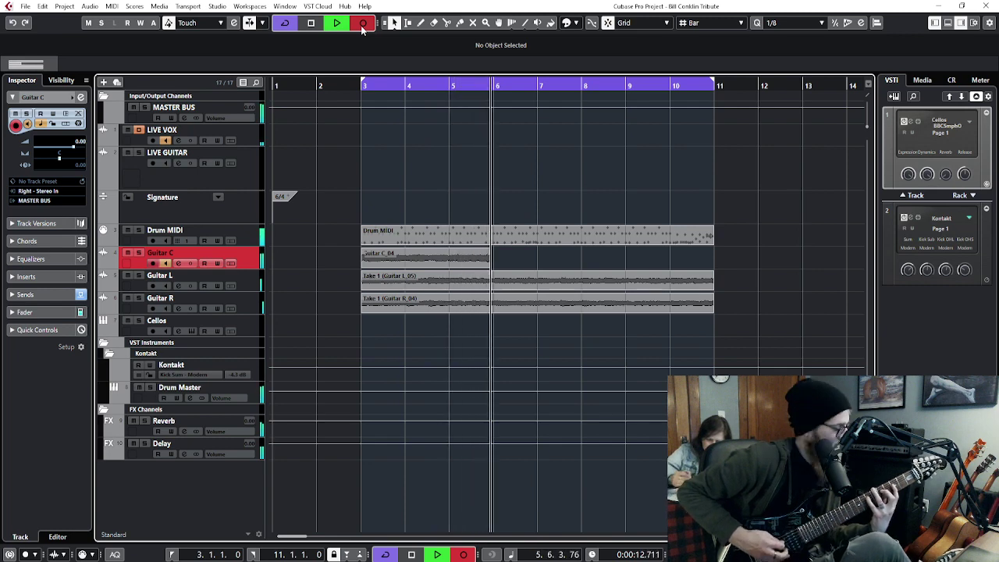
key(space)
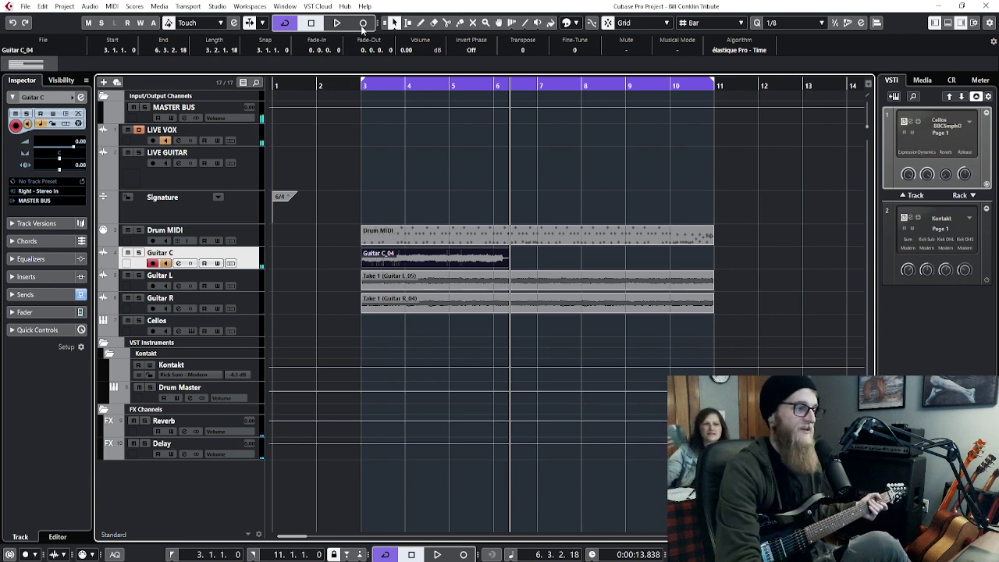
key(Delete)
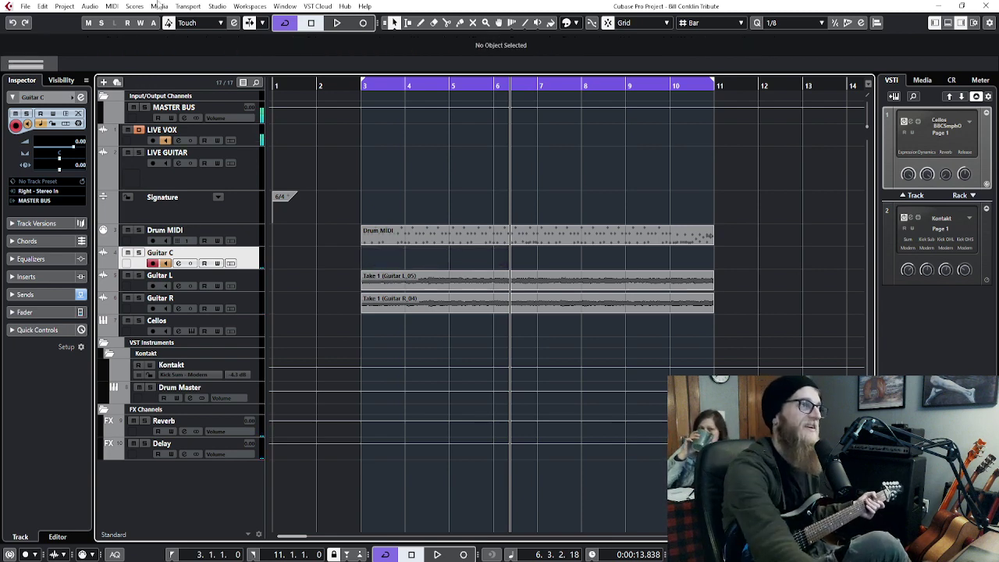
- Record a full Guitar C take over the looped bars 3 to 11
click(362, 84)
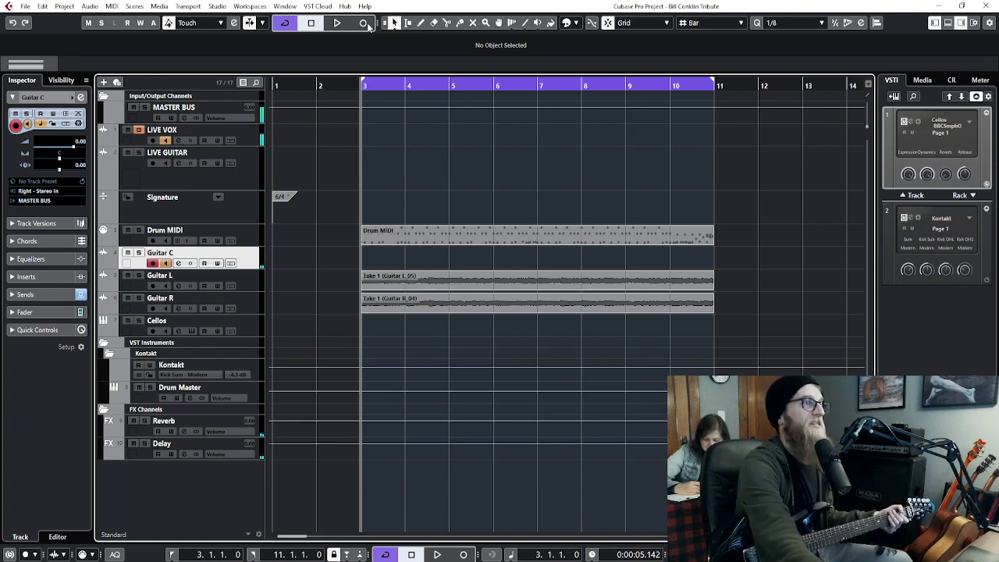
key(space)
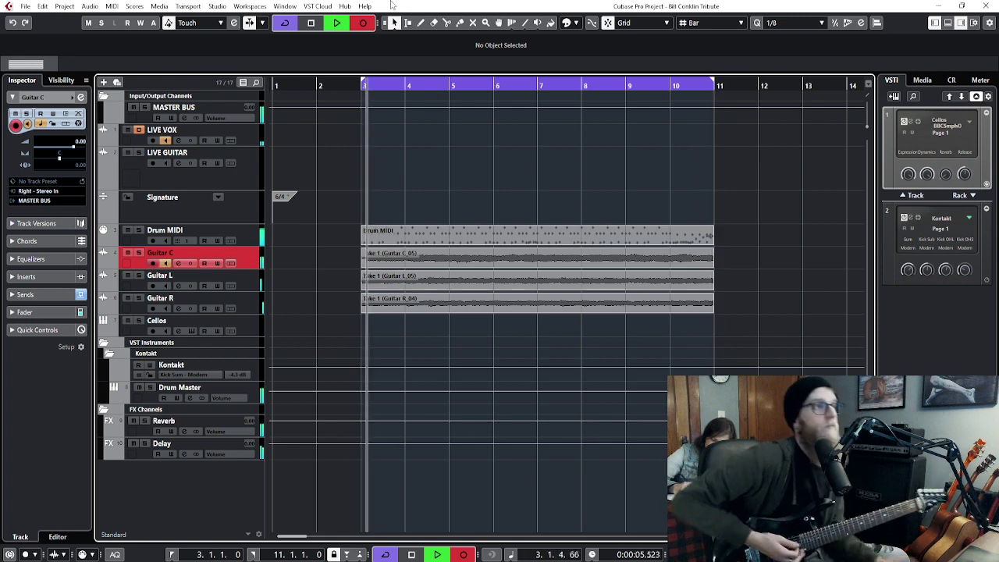
key(space)
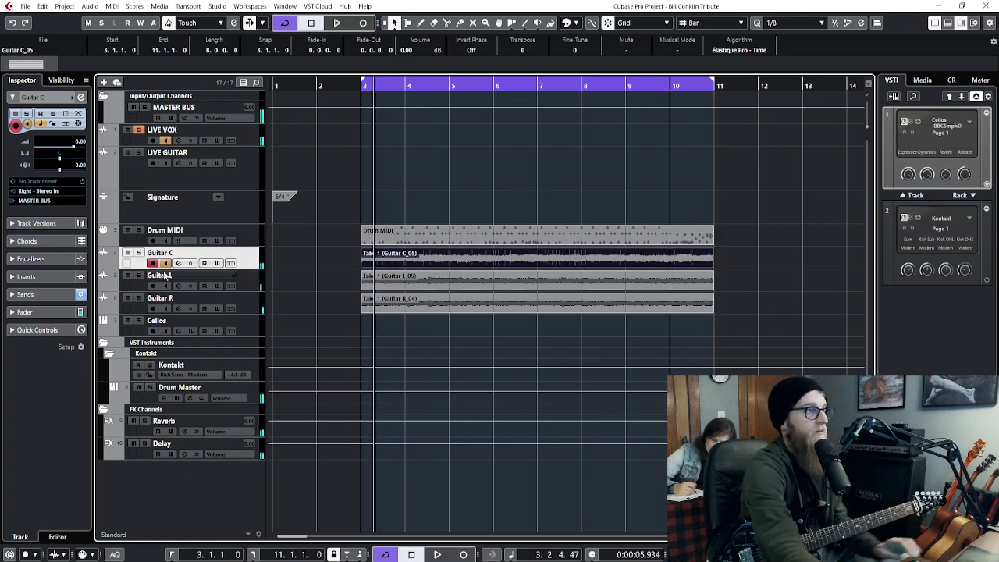
- Duplicate the Drum MIDI, Guitar C, Guitar L and Guitar R clips so the copies fill bars 11 to 19
key(g)
key(g)
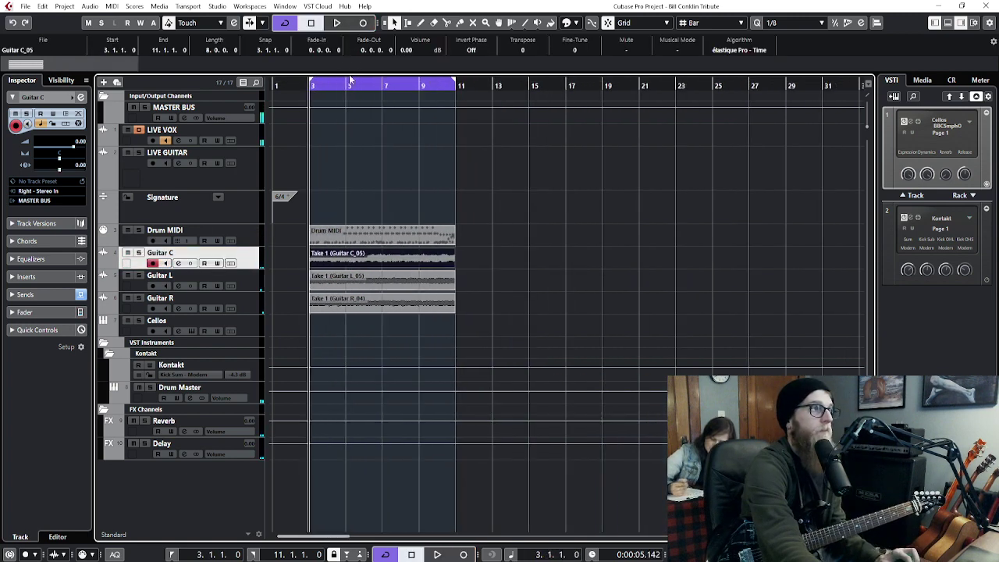
drag(519, 270, 445, 234)
key(ctrl+d)
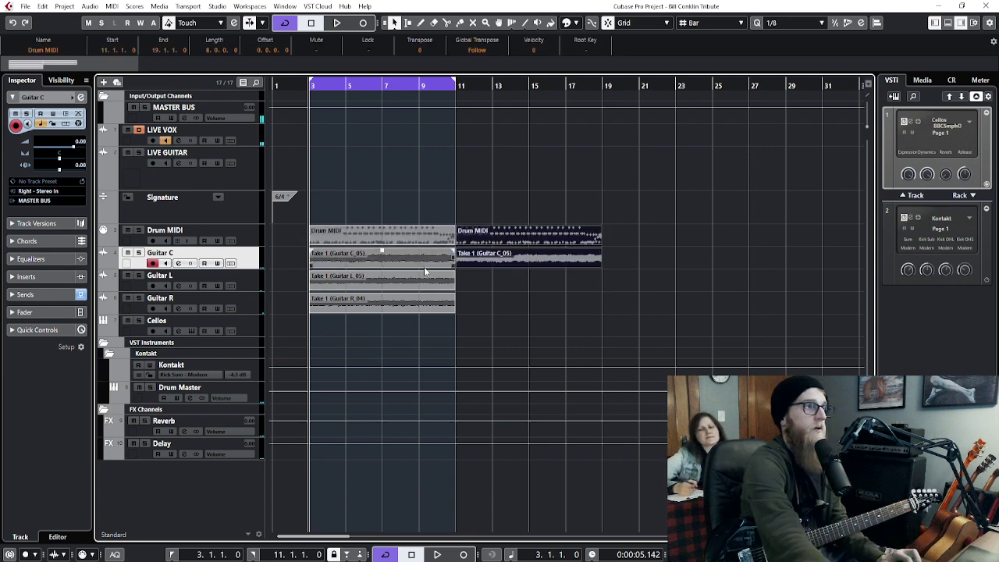
drag(500, 314, 434, 278)
key(ctrl+d)
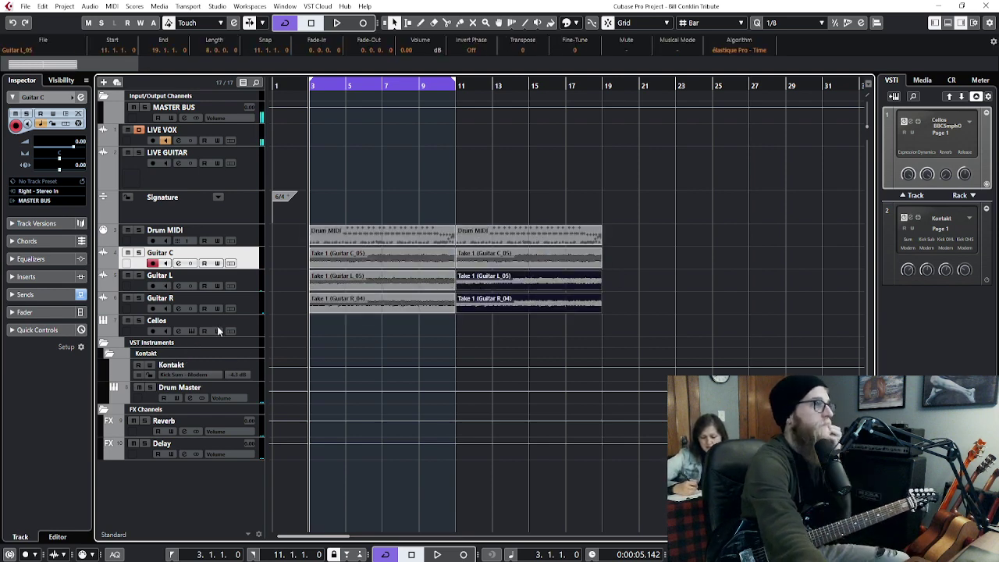
- Lower the Guitar C track volume to -7.58 while playing back the looped section
scroll(69, 151, down, 3)
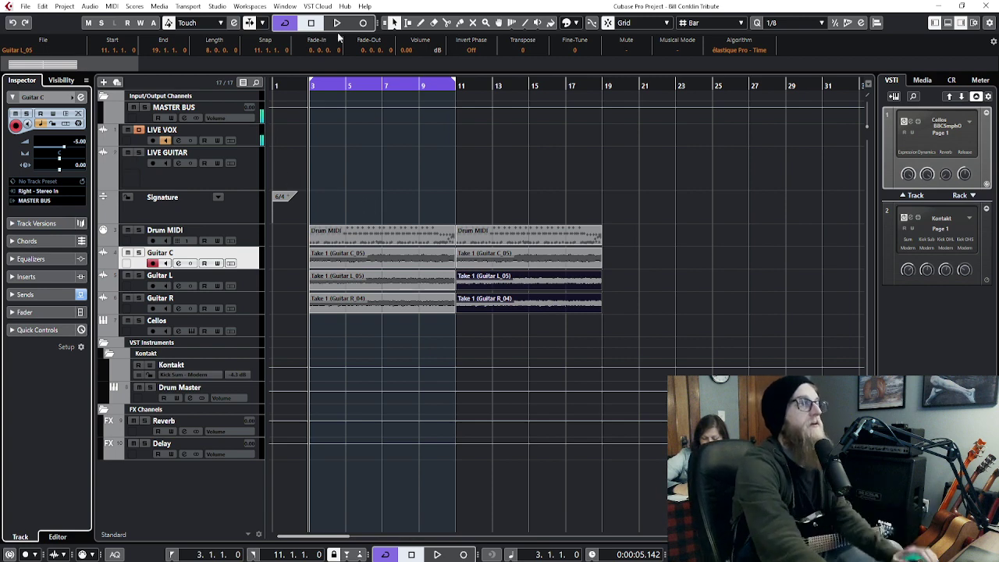
key(space)
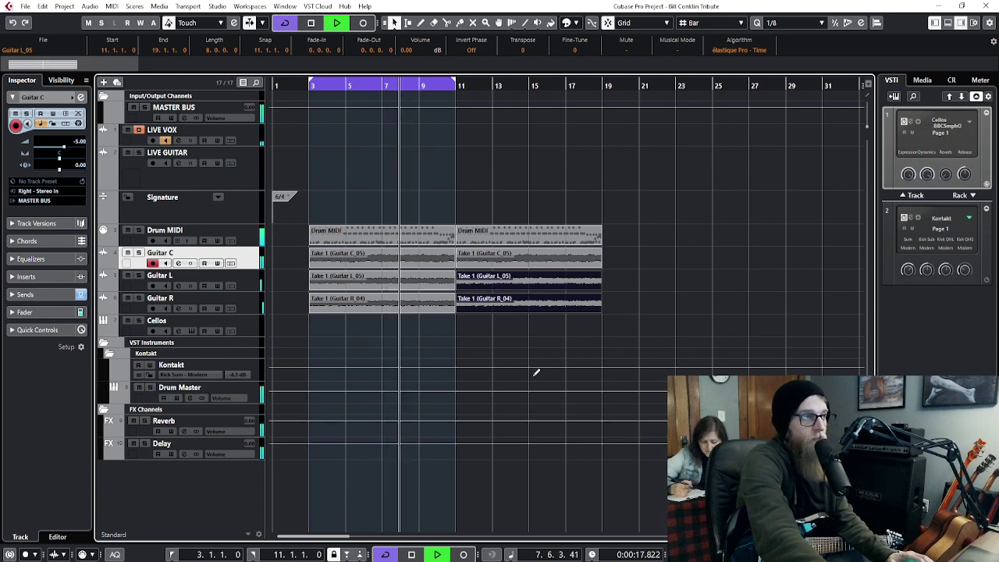
drag(58, 147, 49, 155)
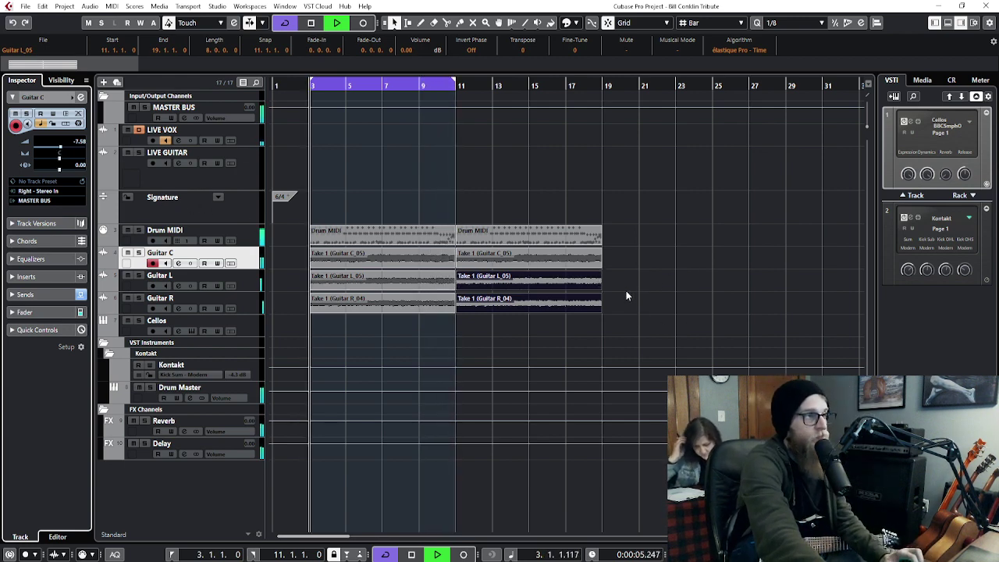
key(space)
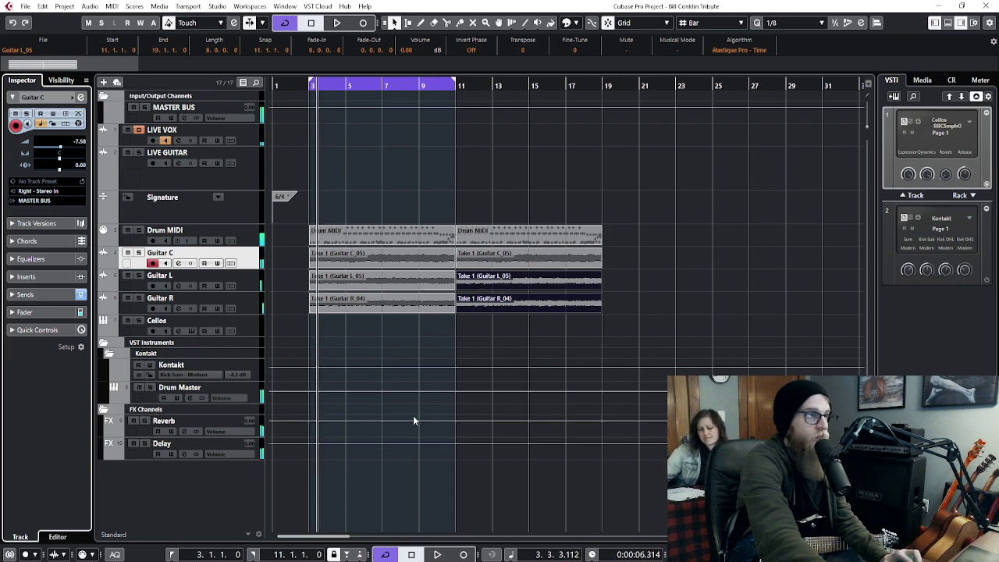
- Create an empty part on the Cellos track over bars 3 to 11 and open it for note editing
double_click(371, 330)
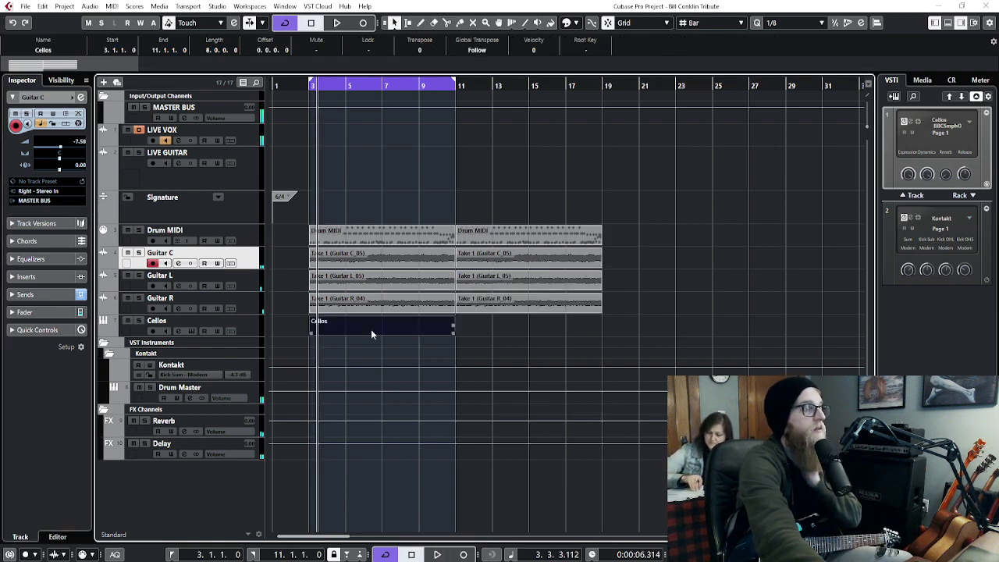
double_click(436, 333)
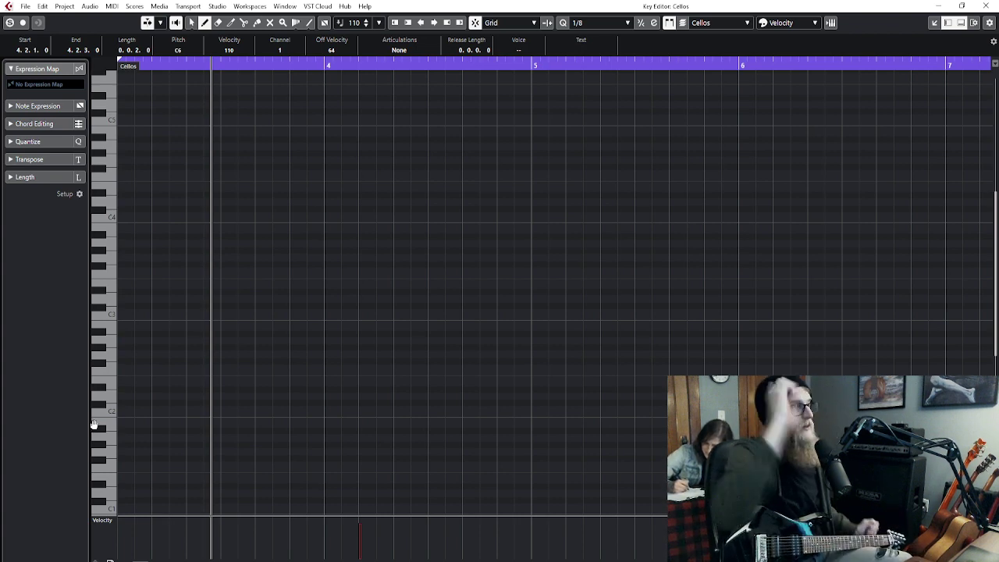
- Draw one-bar cello bass notes: D1 in bar 3, A#1 in bar 4, F1 in bar 5 and A1 in bar 6
scroll(192, 379, down, 2)
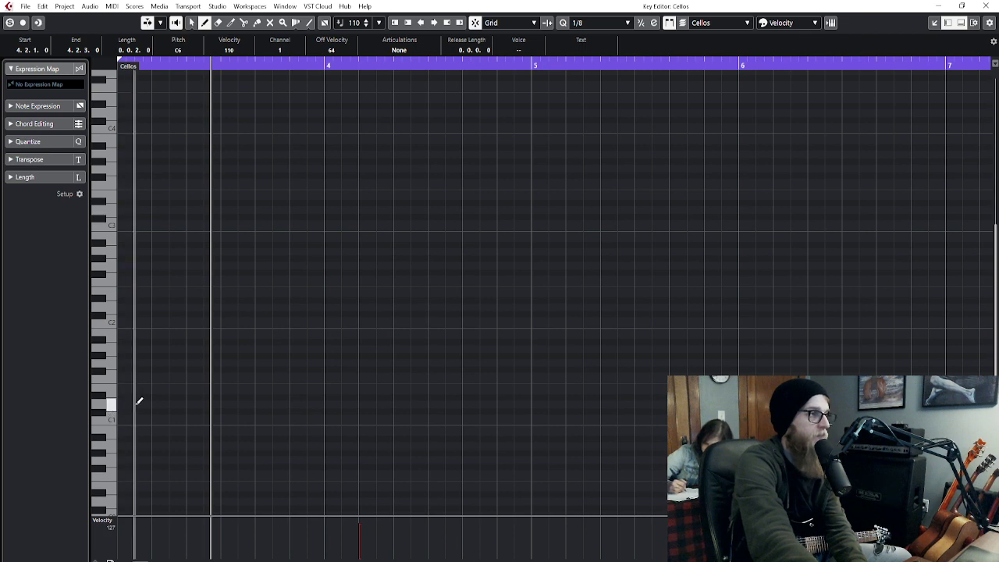
mouse_move(129, 403)
mouse_down()
mouse_move(331, 396)
mouse_move(351, 333)
mouse_move(531, 338)
mouse_up()
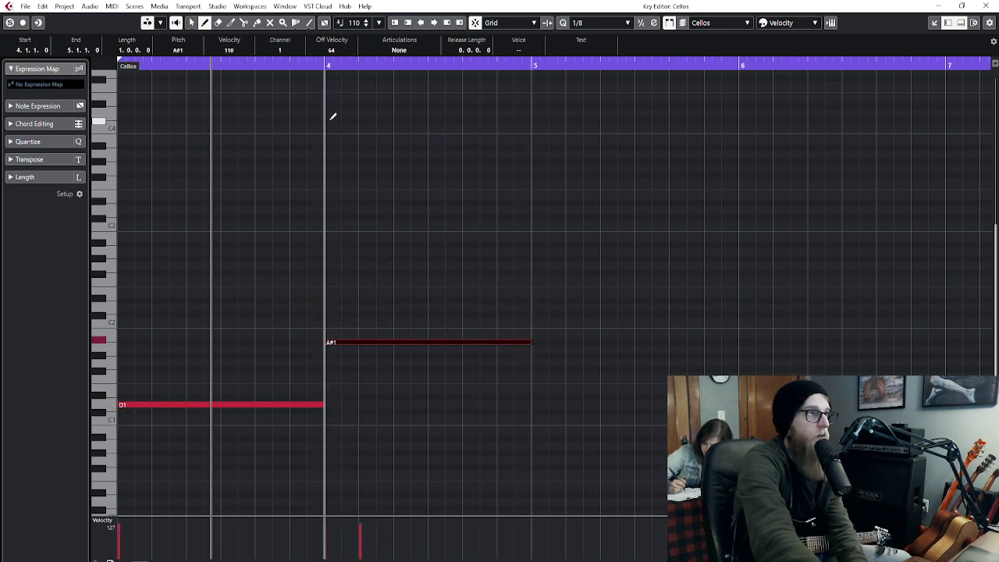
drag(241, 67, 236, 64)
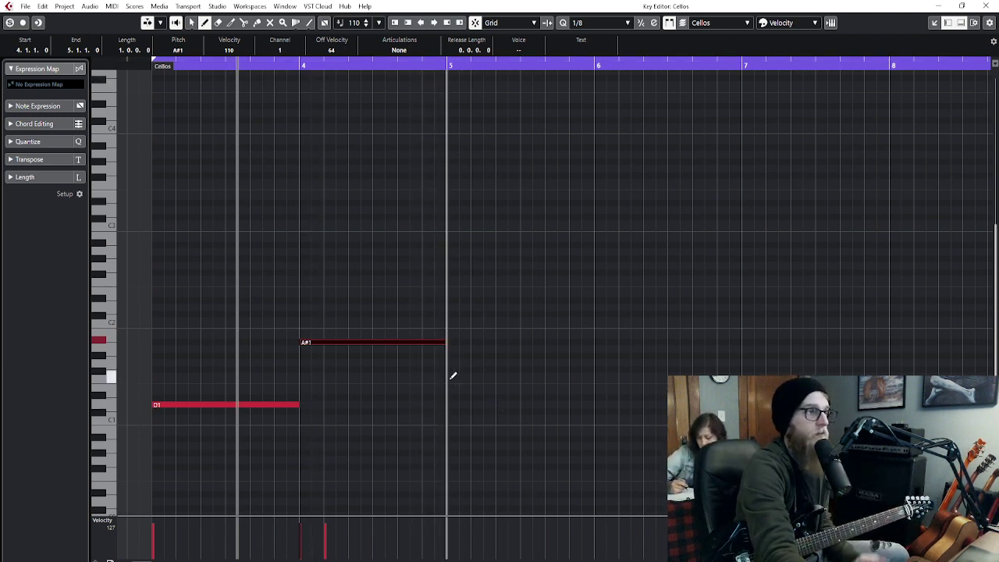
mouse_move(452, 377)
mouse_down()
mouse_move(595, 363)
mouse_move(625, 335)
mouse_move(740, 332)
mouse_up()
key(Down)
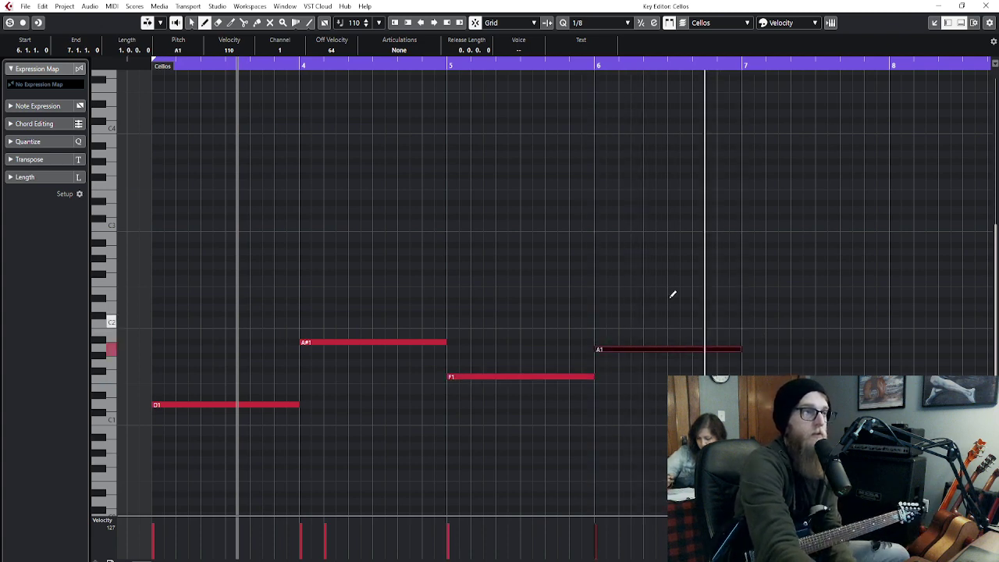
- Duplicate the four cello bass notes into bars 7 to 10
key(g)
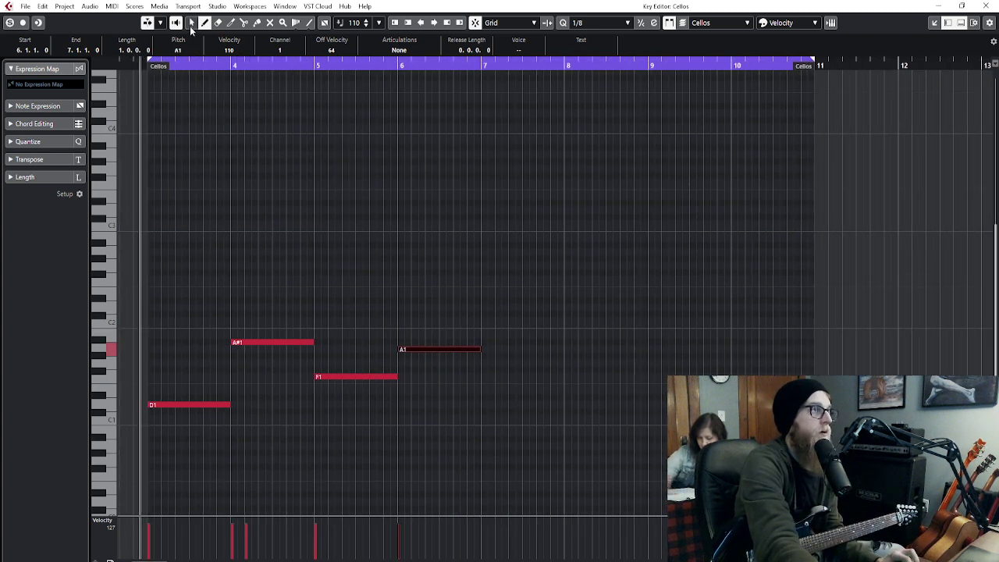
drag(172, 294, 556, 521)
key(alt+d)
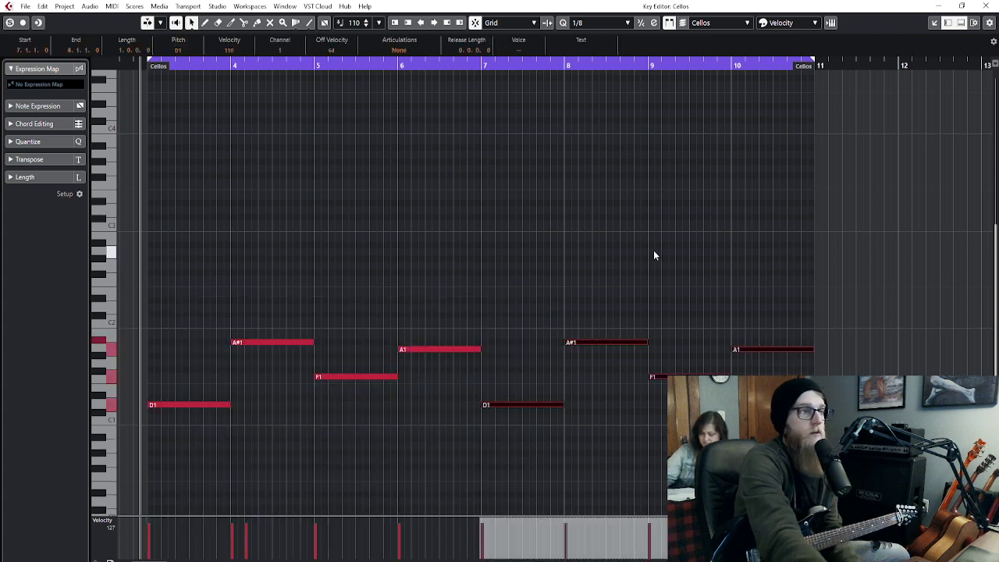
- Split the A1 note in bar 10 at beat 4 and move its second half up to C2
click(806, 350)
alt+click(783, 351)
click(784, 351)
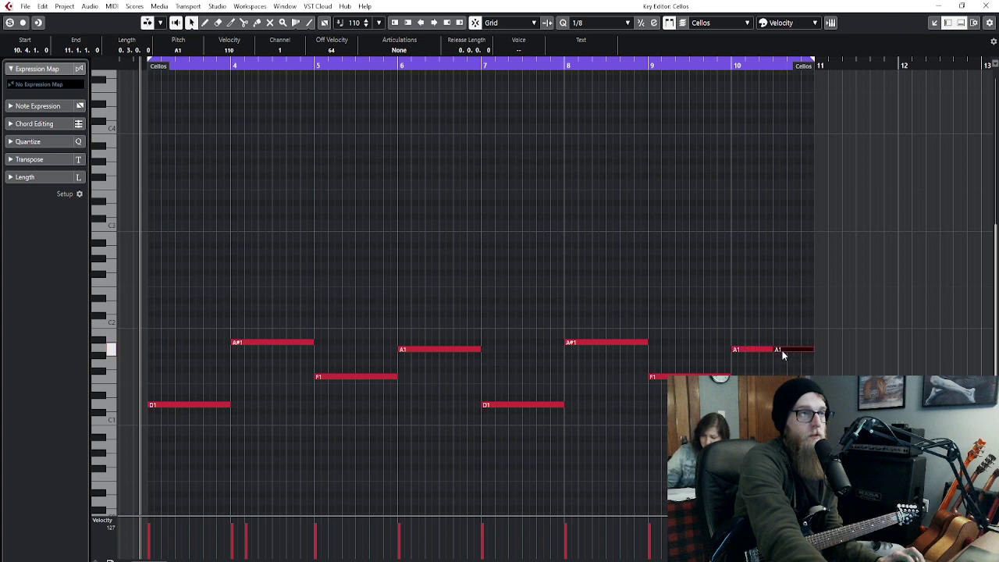
drag(784, 351, 786, 334)
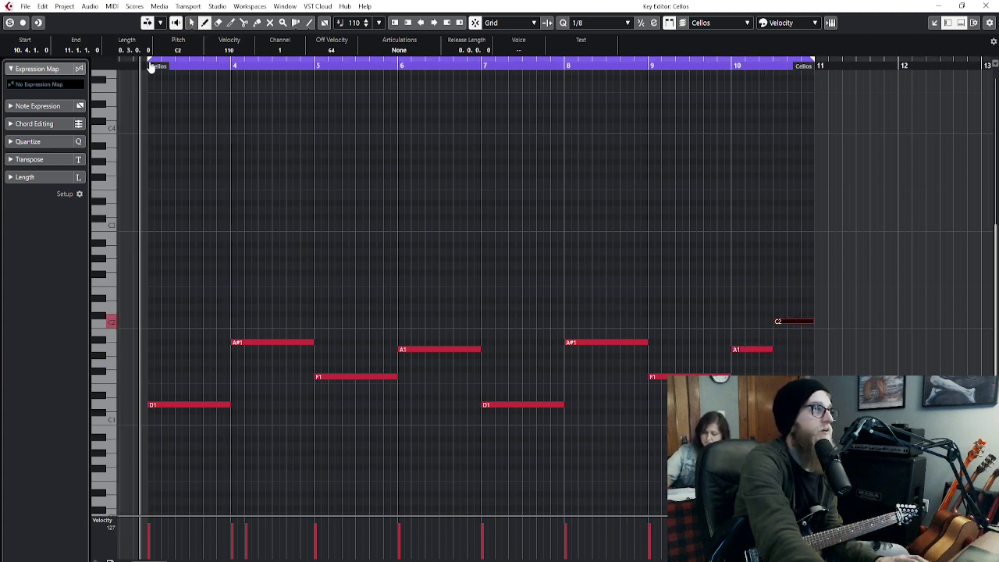
- Draw one-bar D2, F2 and A2 notes above the D1 in bar 3 and play the chord back
scroll(150, 66, up, 2)
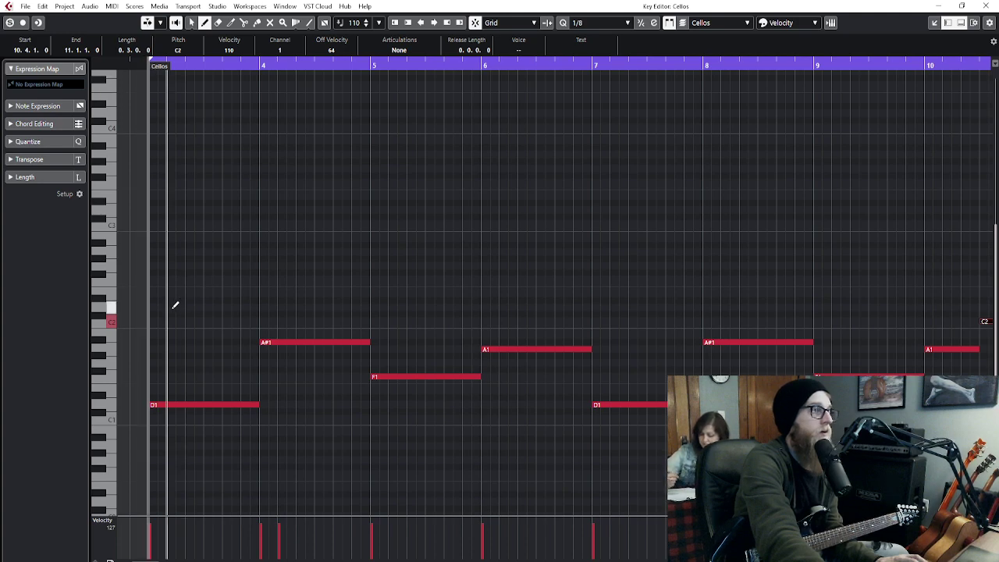
mouse_move(157, 306)
mouse_down()
mouse_move(268, 296)
mouse_move(261, 301)
mouse_up()
drag(161, 278, 257, 278)
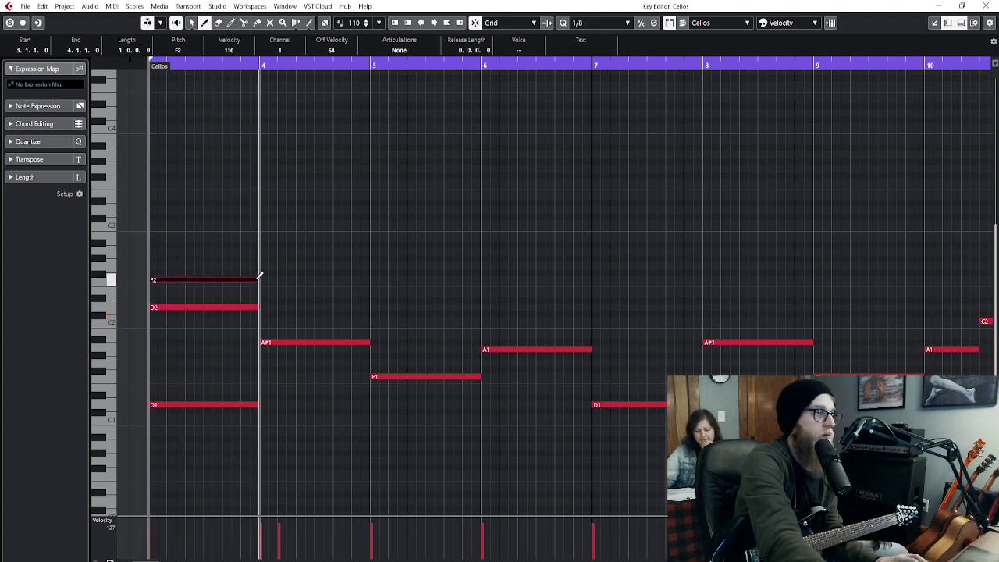
drag(155, 249, 259, 248)
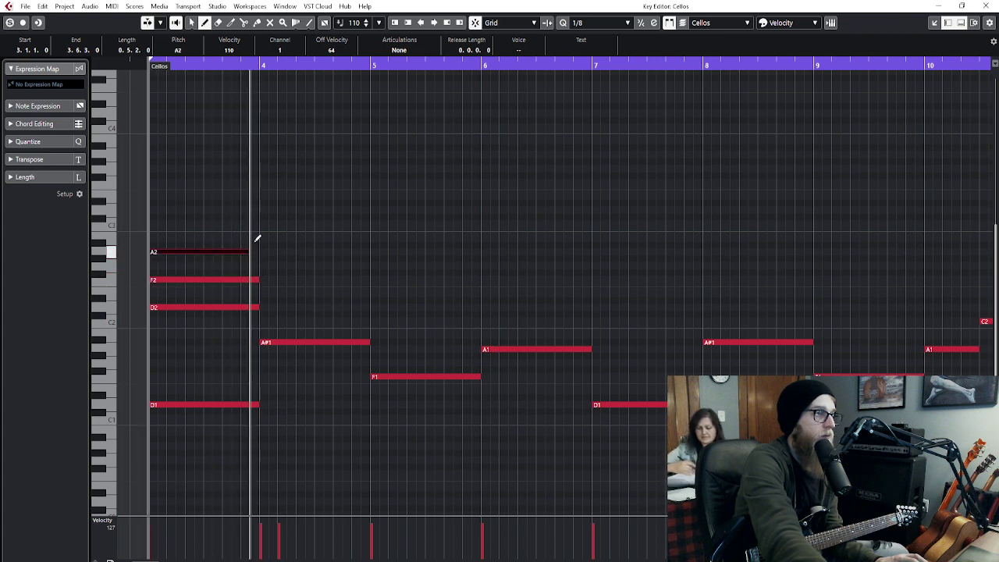
key(space)
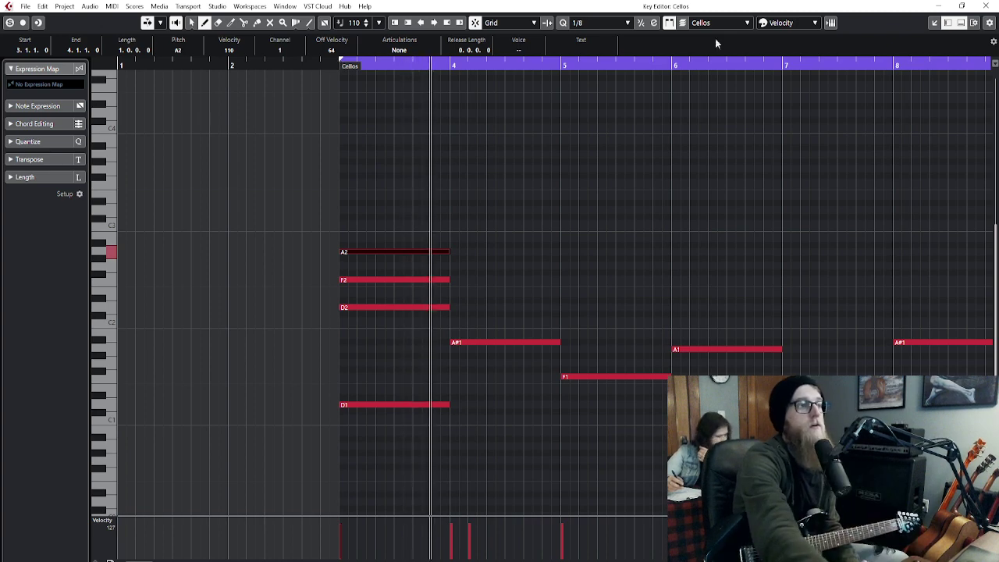
- Extend D2 and F2 to the end of bar 4, and add A#2 in bar 4 and A2 in bar 5
drag(448, 307, 561, 299)
drag(451, 279, 560, 278)
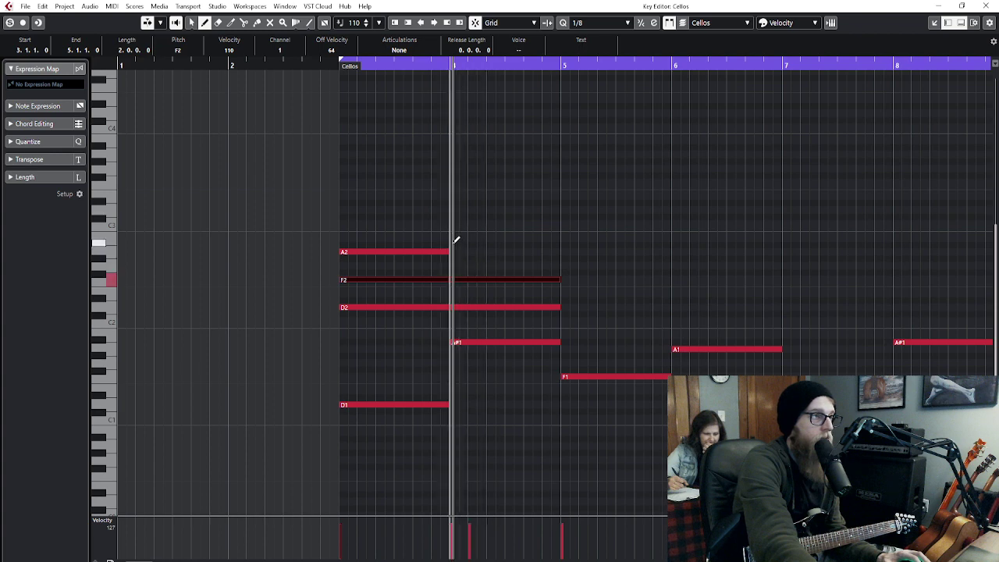
drag(457, 243, 676, 248)
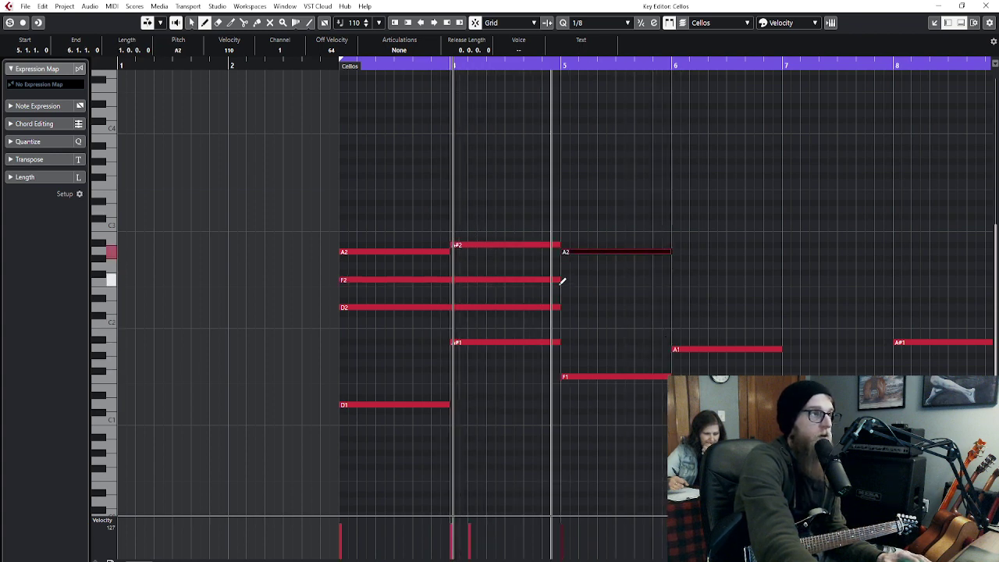
- Complete the bar 5 chord by extending F2 through the bar and adding C2, and play the passage back
drag(561, 275, 669, 276)
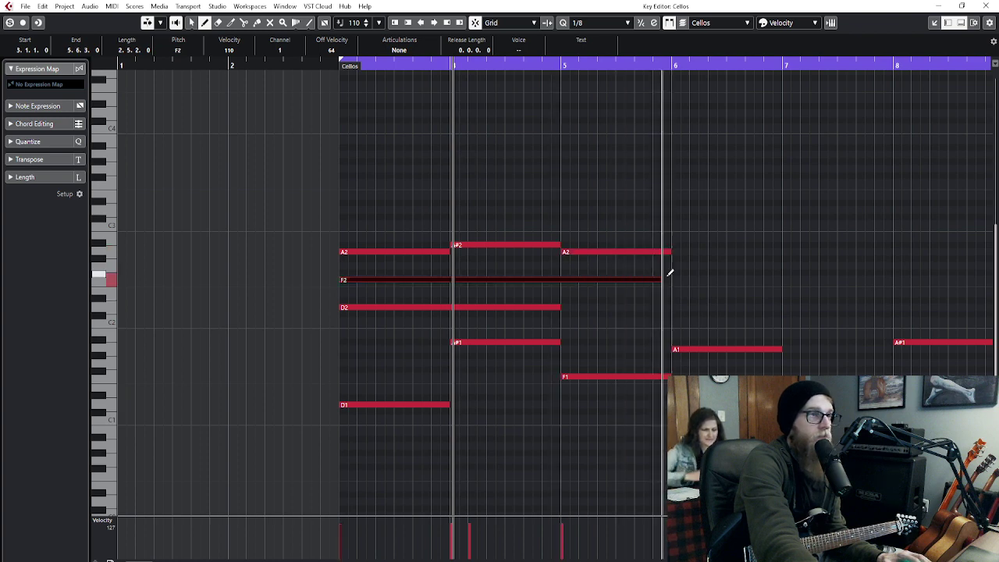
mouse_move(569, 321)
mouse_down()
mouse_move(674, 312)
mouse_move(672, 277)
mouse_up()
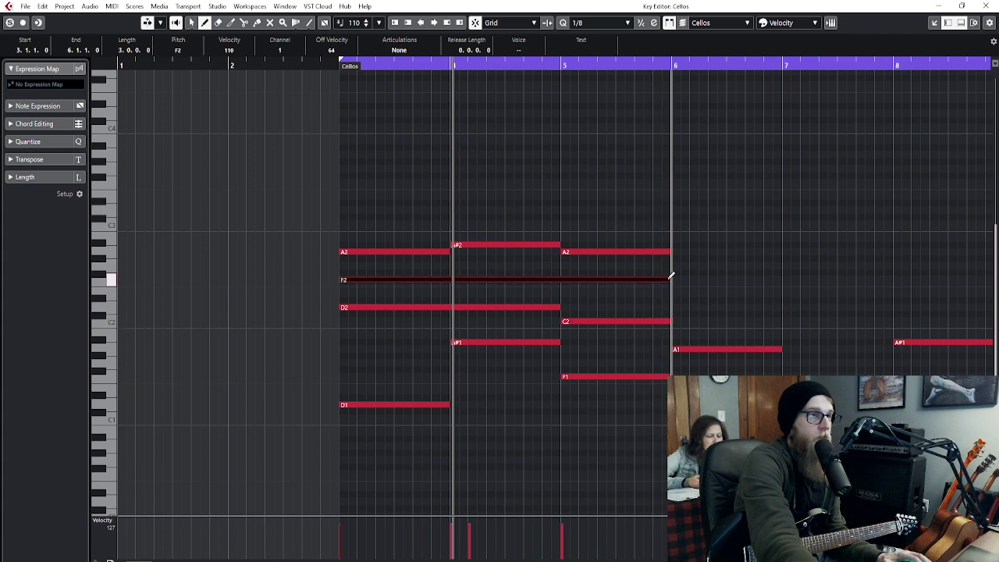
key(space)
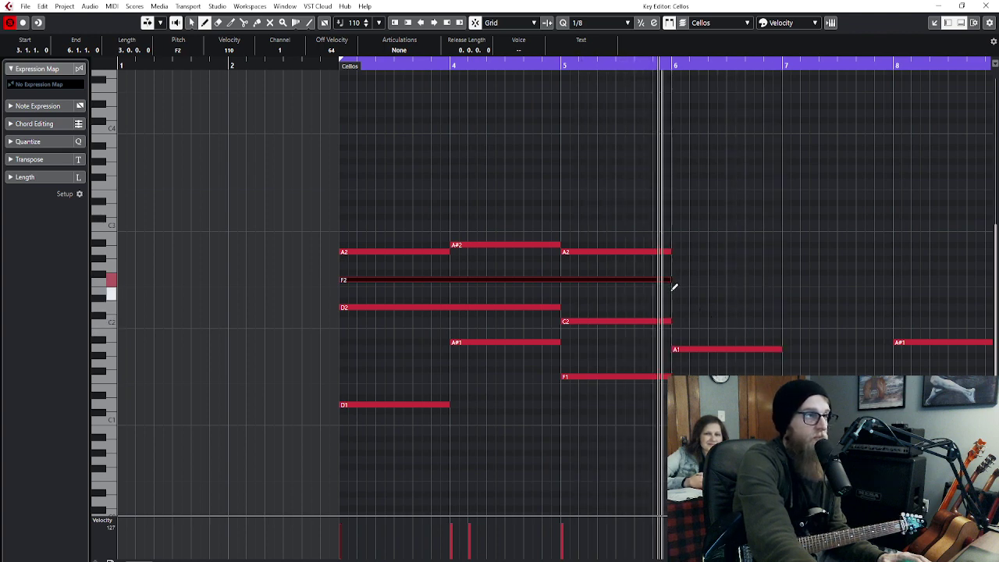
key(space)
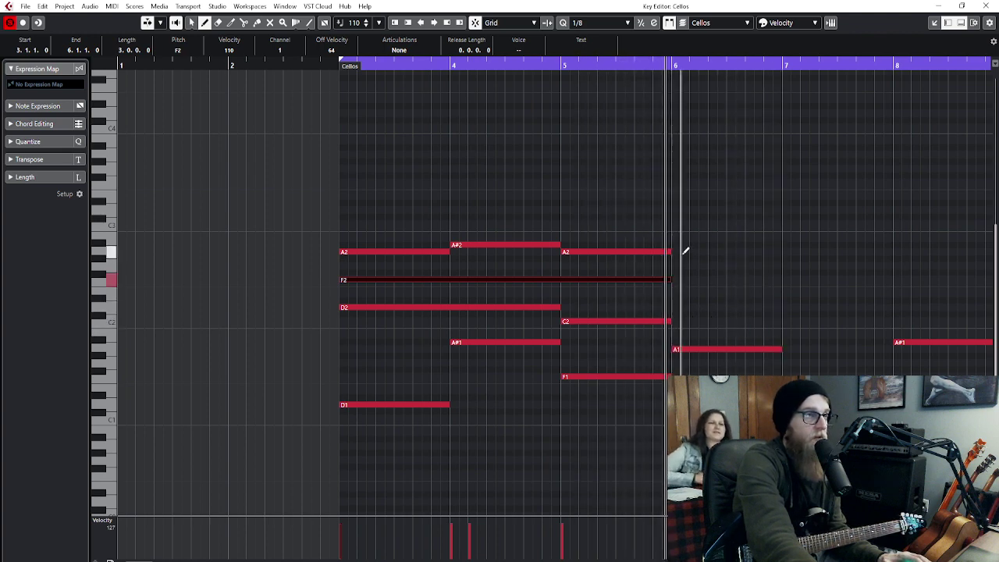
- Build the bar 6 chord by extending A2 and C2 to the end of the bar and adding E2
drag(669, 250, 745, 244)
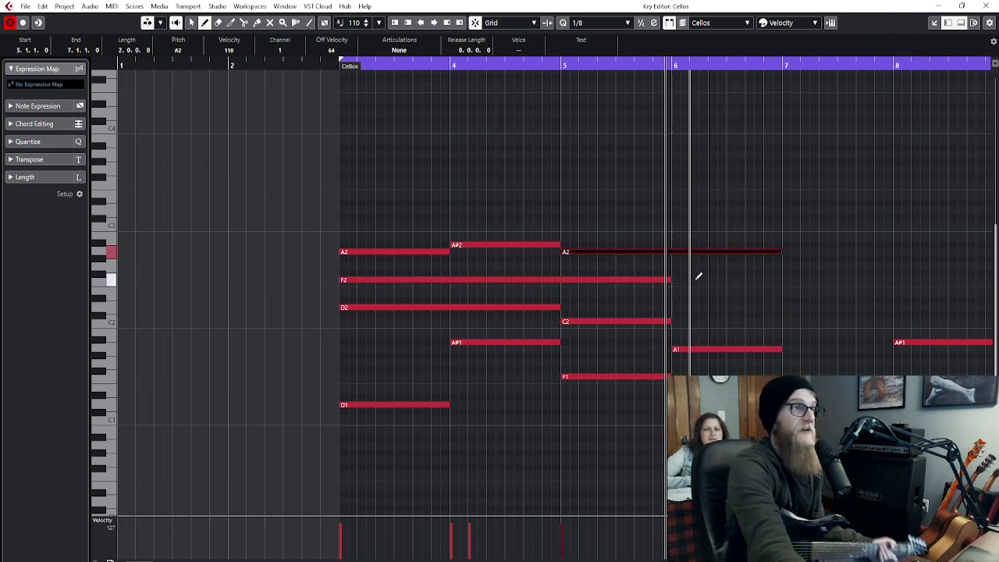
drag(678, 293, 787, 280)
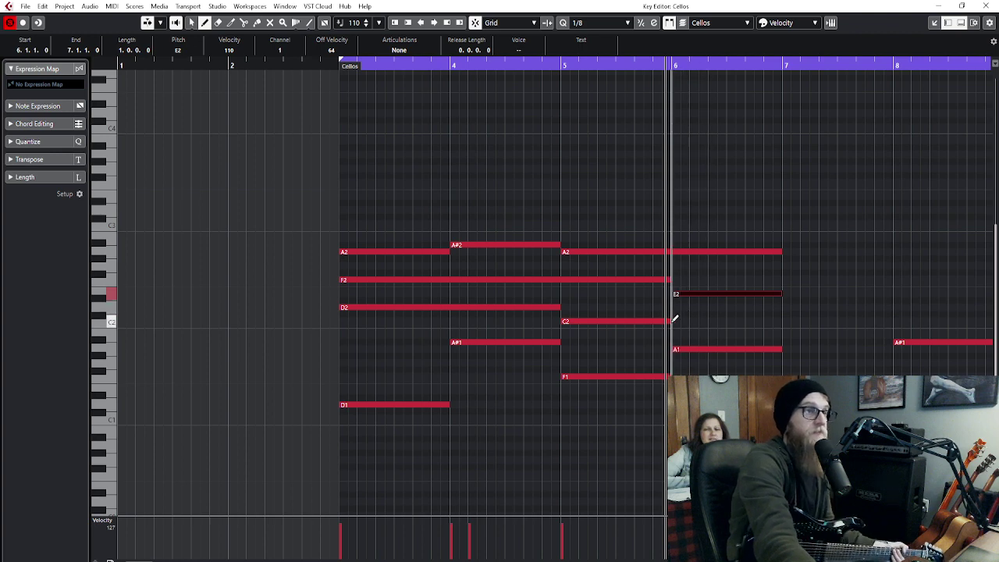
drag(675, 319, 796, 315)
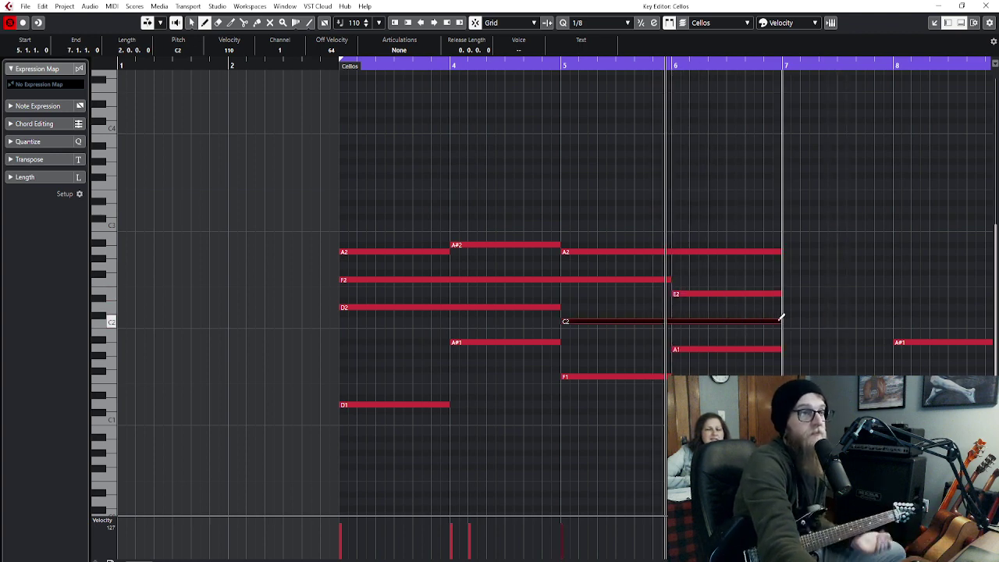
- Build the bar 7 chord by adding one-bar D2 and F2 notes and extending A2 to the end of the bar
drag(787, 307, 895, 300)
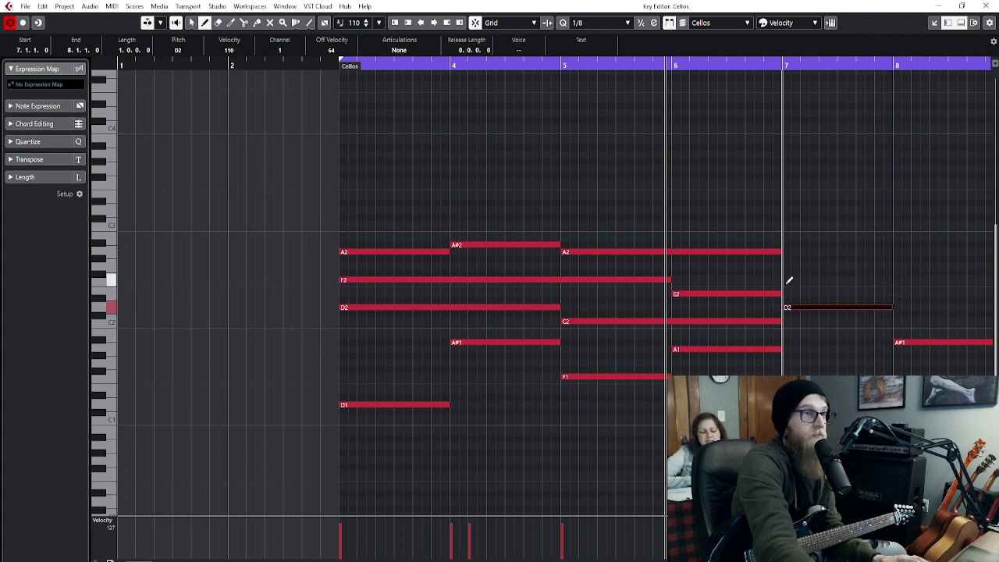
drag(789, 281, 856, 275)
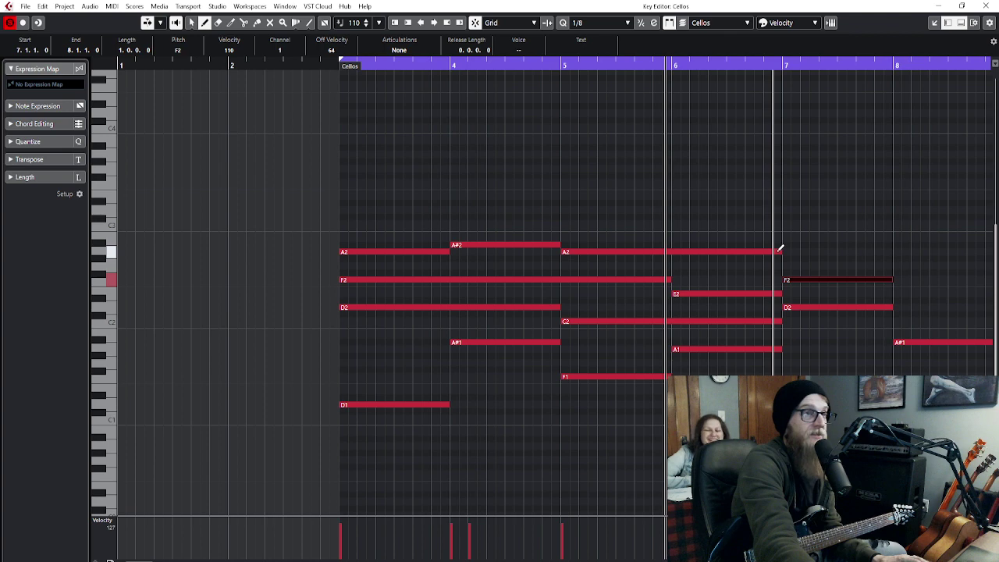
drag(780, 248, 881, 249)
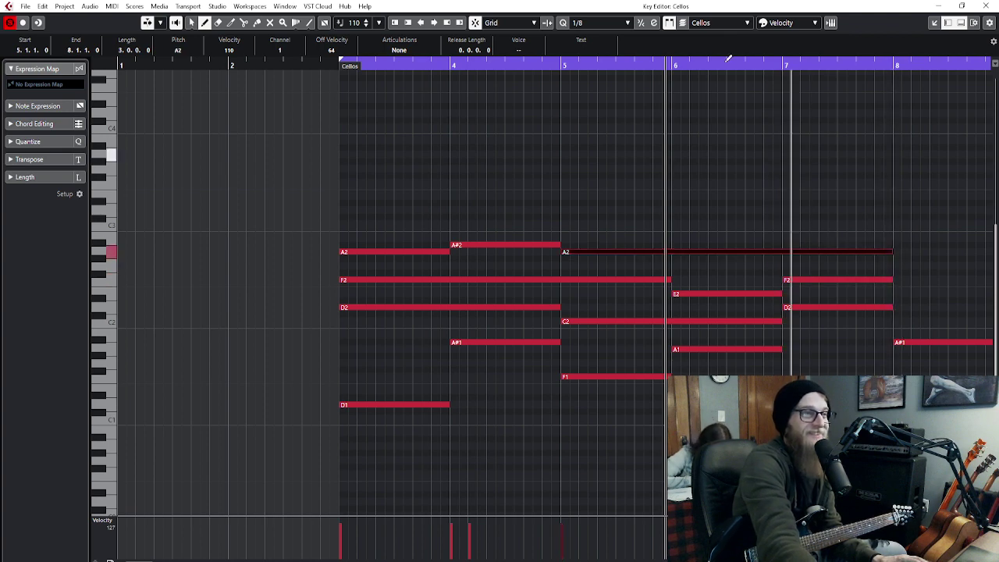
- Build the bar 8 chord by adding a one-bar A#2 and extending bar 7's F2 and D2 to the end of bar 8
drag(438, 65, 440, 65)
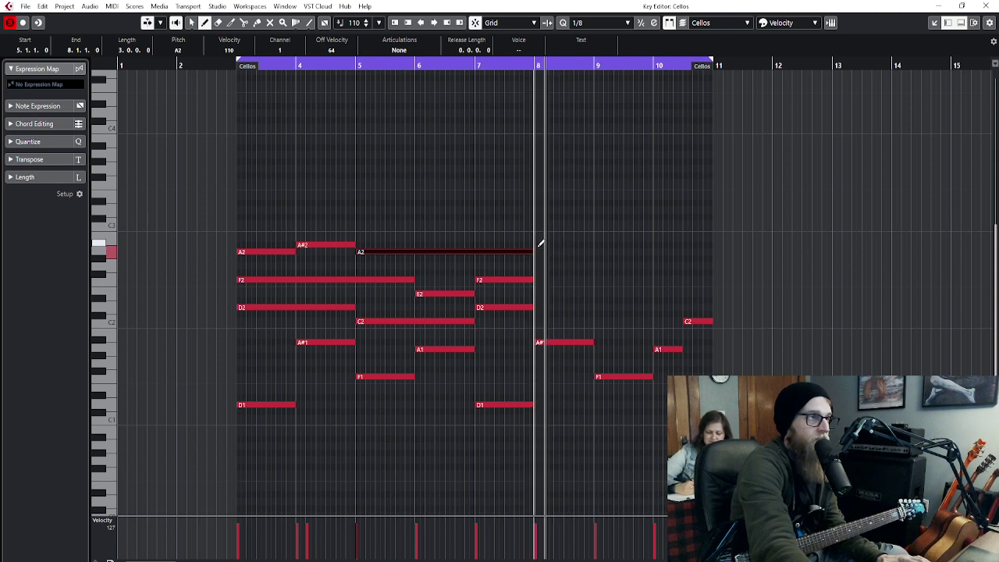
drag(540, 243, 601, 243)
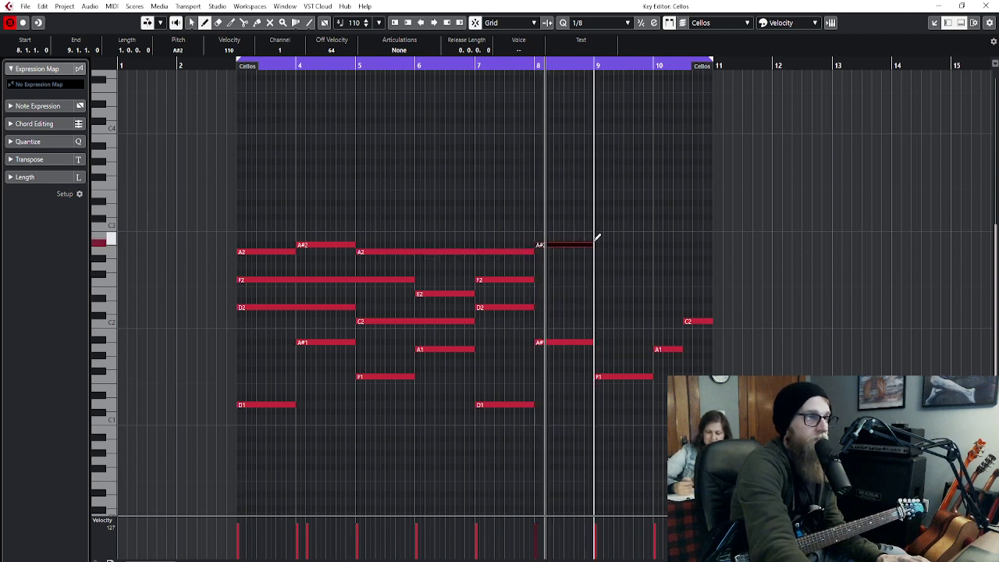
scroll(543, 278, up, 2)
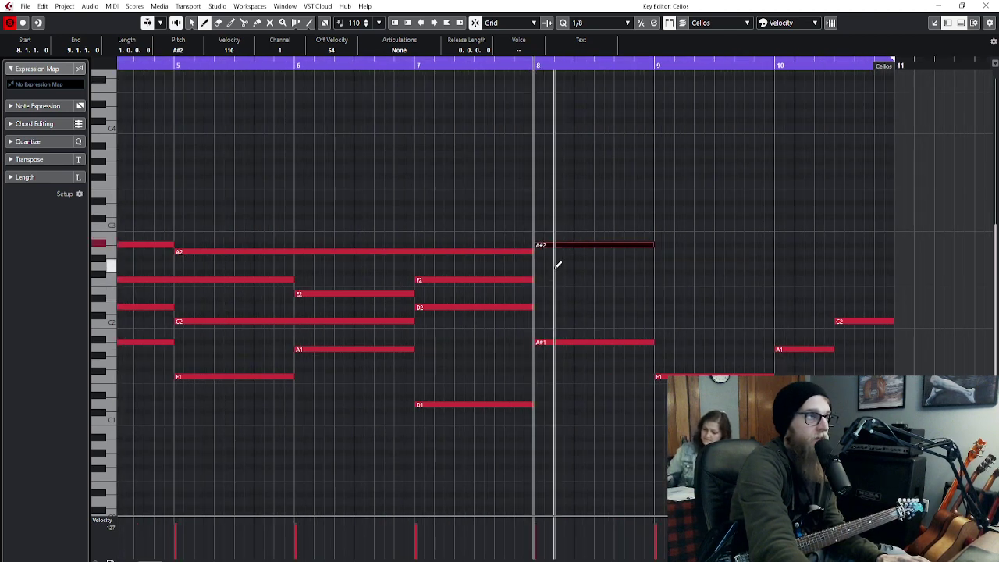
drag(539, 273, 676, 275)
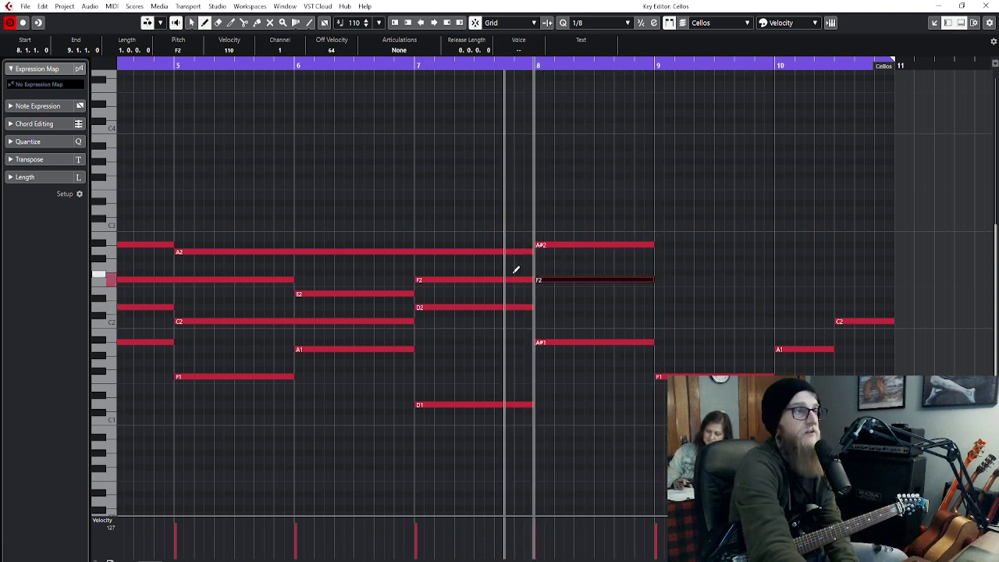
key(Delete)
drag(534, 275, 654, 271)
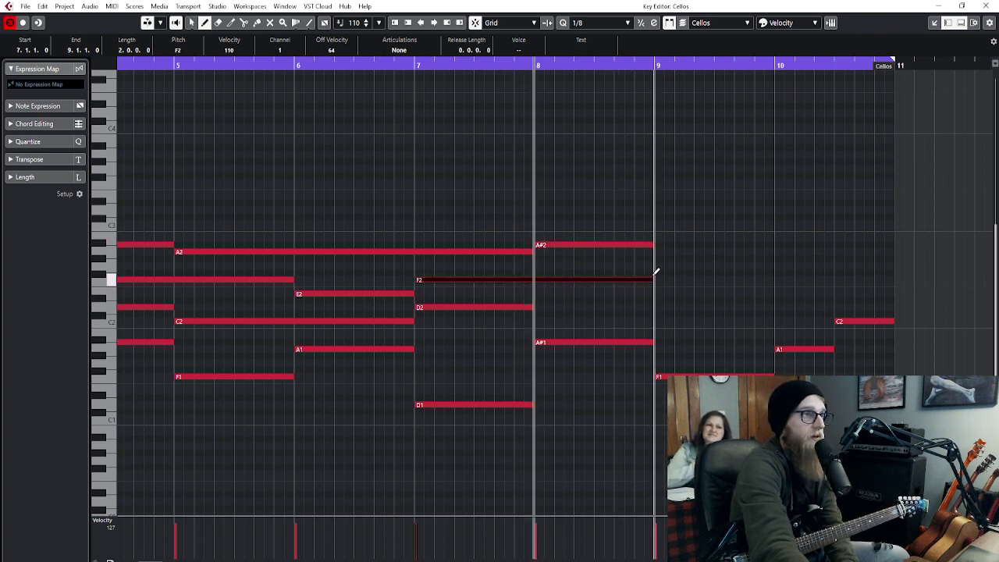
drag(528, 307, 654, 307)
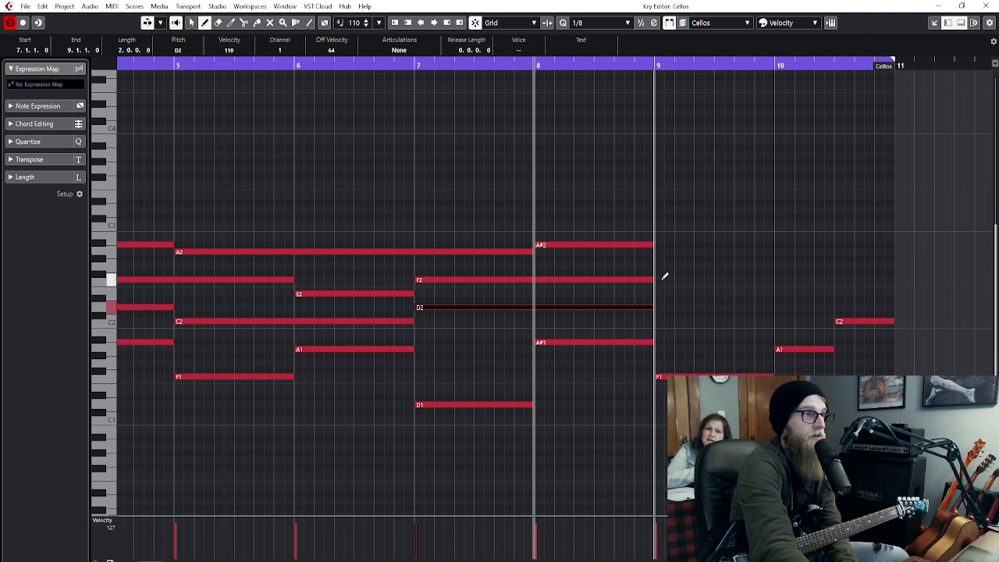
- Build the bar 9 chord by extending F2 to the end of the bar and adding one-bar A2 and C2 notes
drag(652, 277, 773, 265)
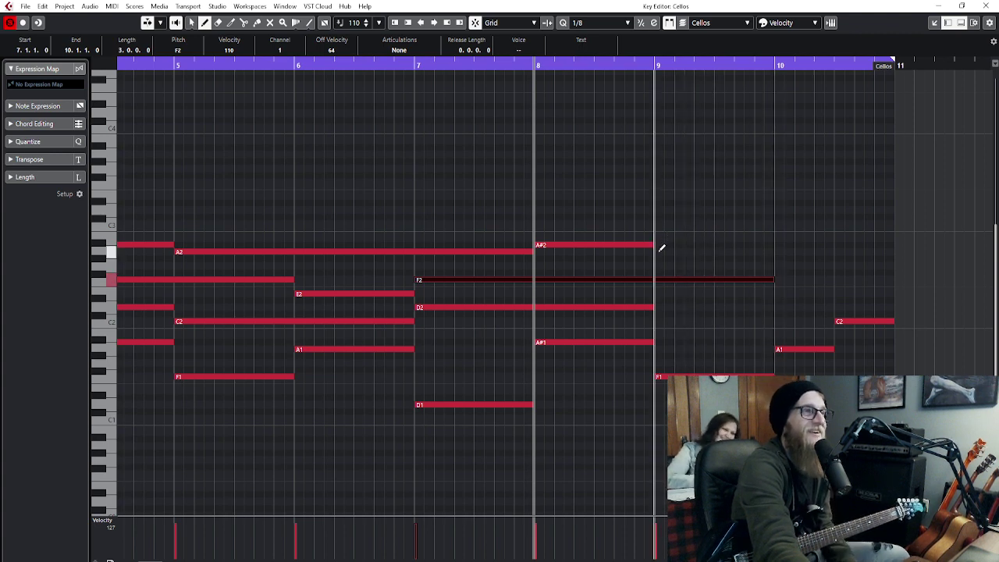
drag(660, 252, 773, 247)
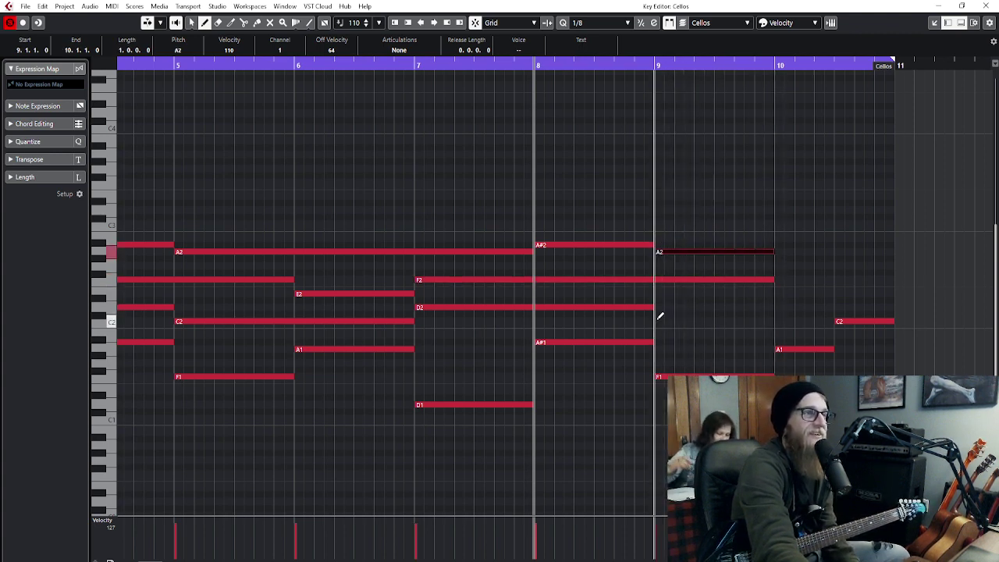
drag(658, 321, 772, 311)
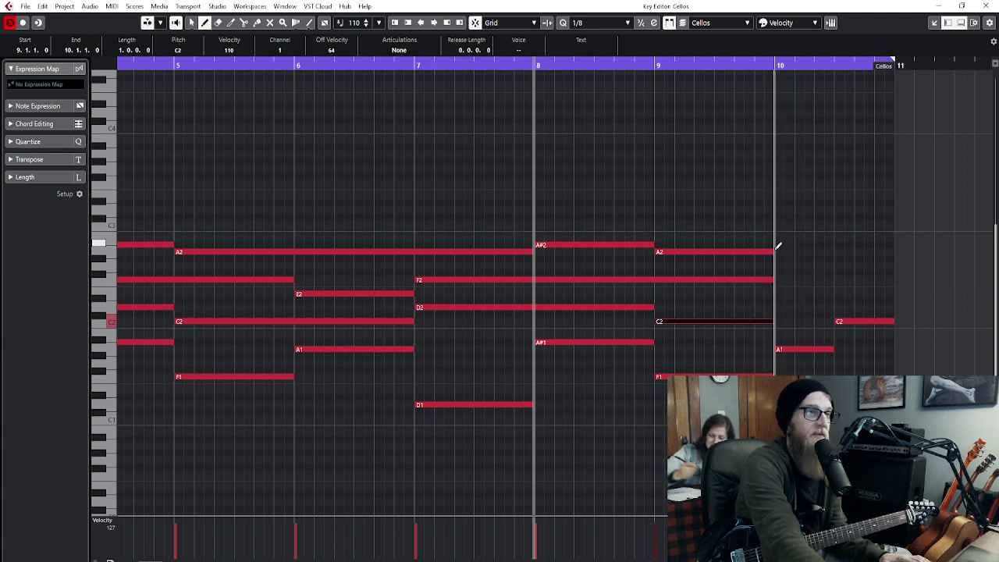
- Extend bar 9's A2 to the middle of bar 10, matching the A1 below, and play the passage back
drag(778, 247, 835, 246)
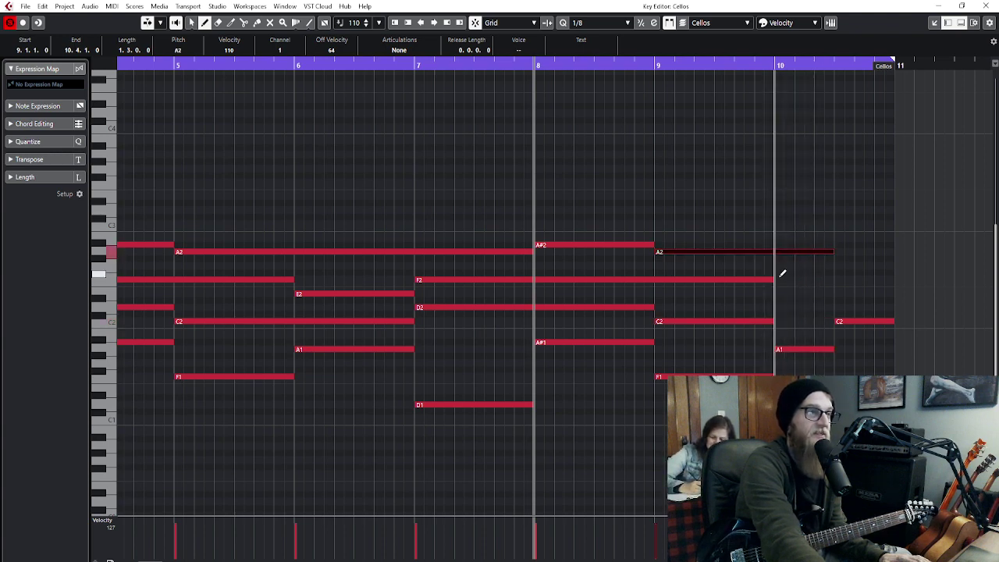
key(space)
key(space)
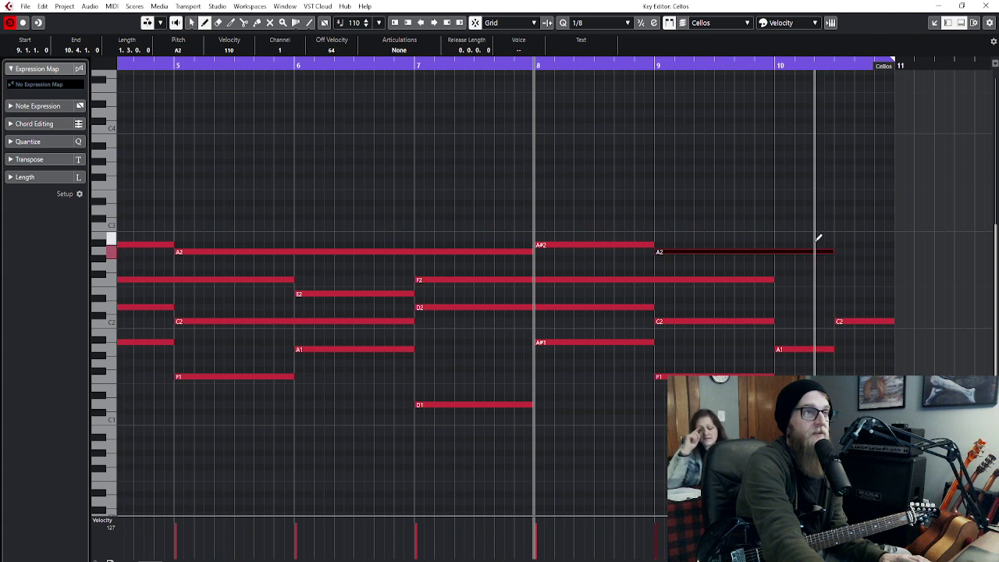
- Complete bar 10 with C3 and E2 held for the whole bar and G2 over its second half
drag(782, 224, 897, 221)
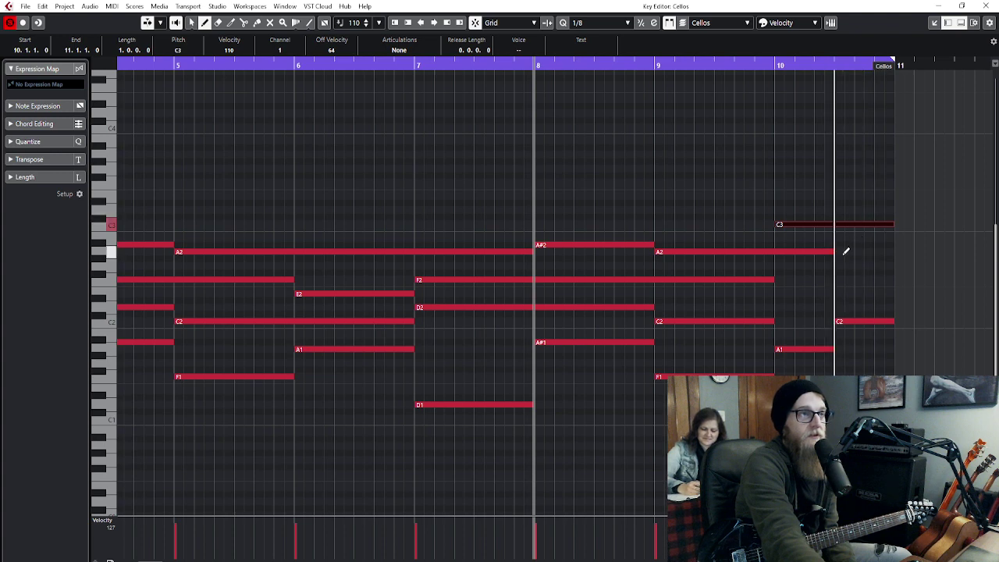
drag(842, 266, 870, 266)
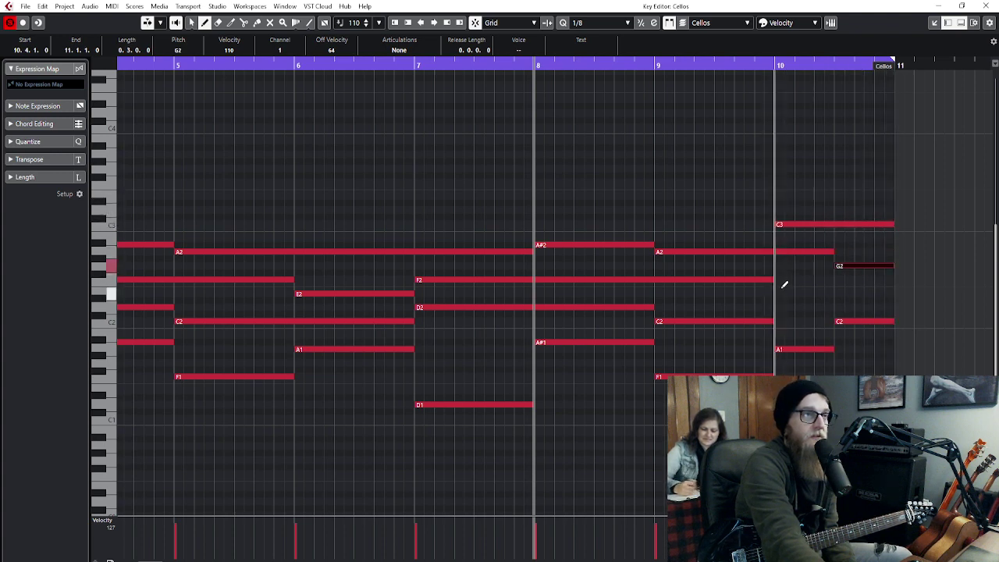
drag(780, 290, 816, 289)
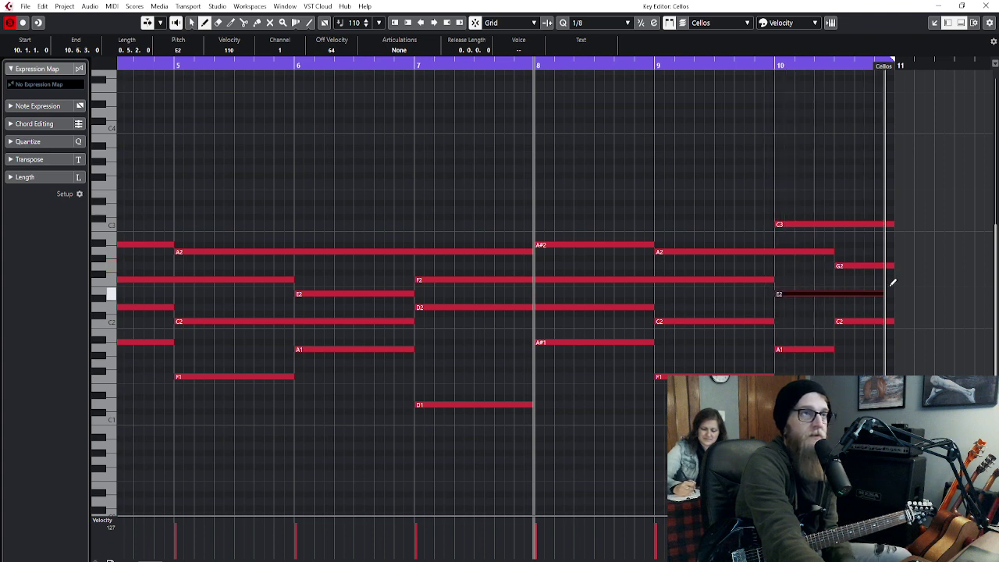
drag(892, 283, 901, 271)
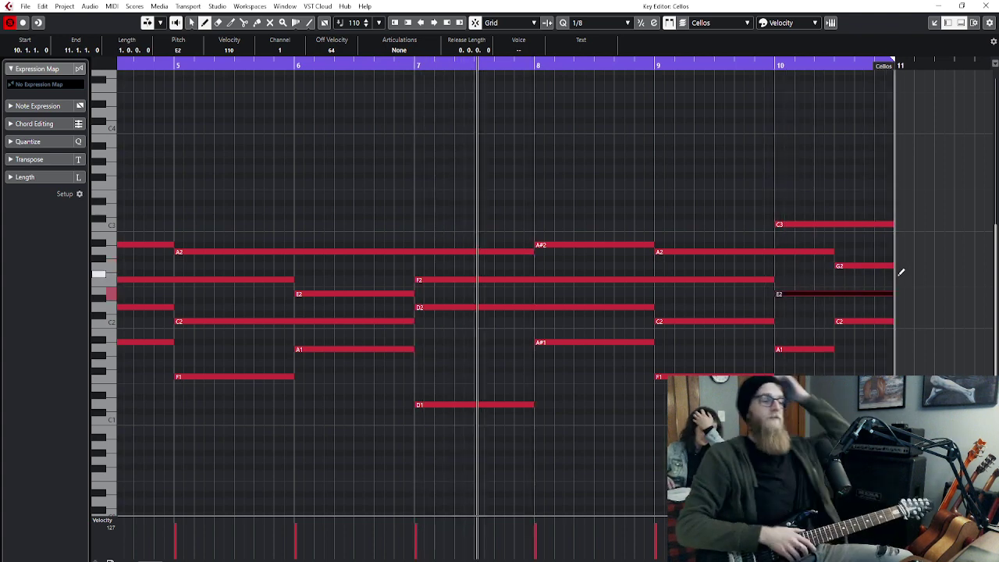